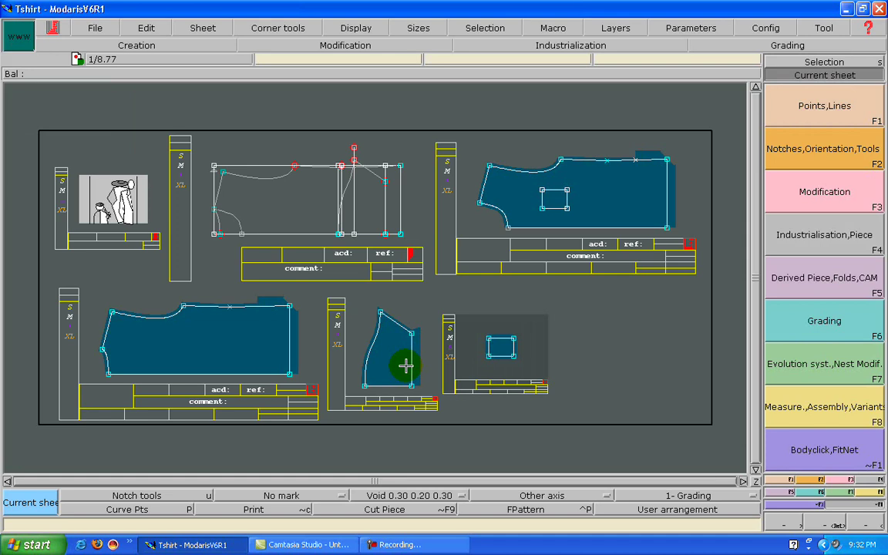
# - Mirror the half front piece with Sym2Pts about its centre-front line, picking both end points, to derive the full front
pyautogui.press('F5')
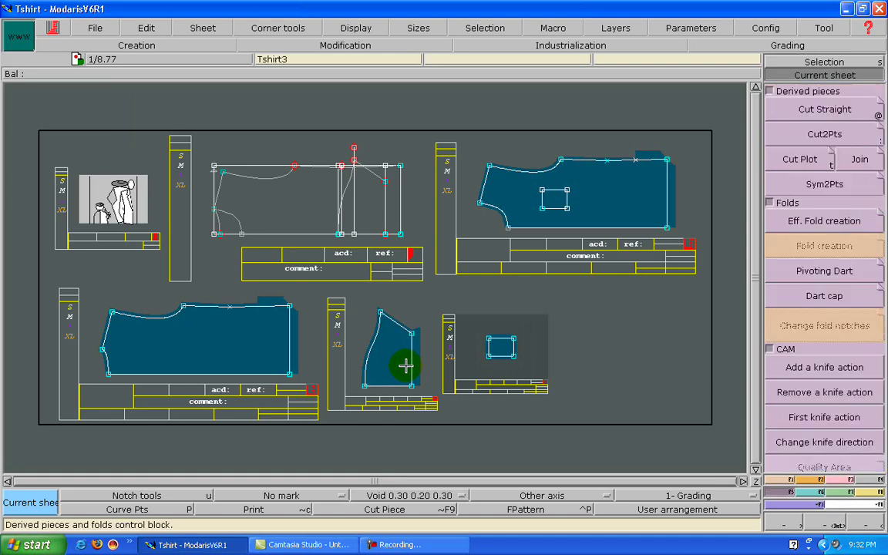
pyautogui.click(826, 185)
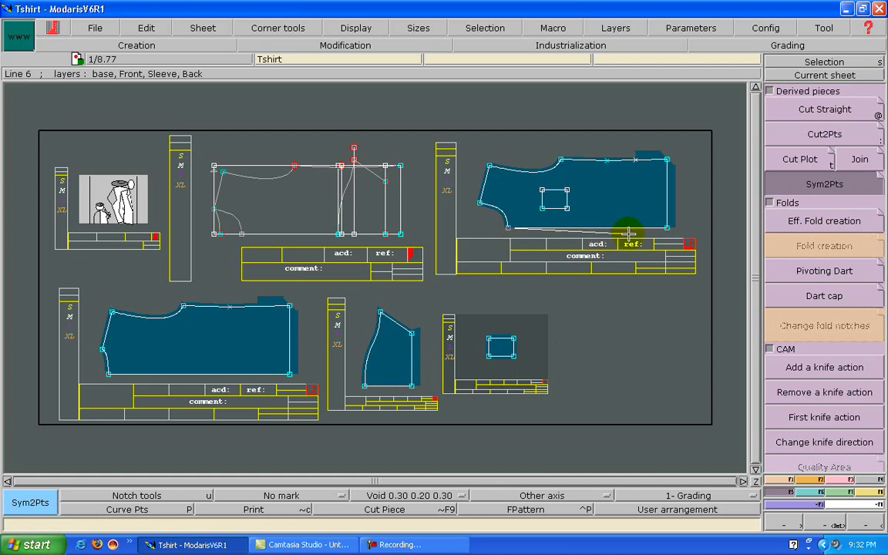
pyautogui.click(668, 226)
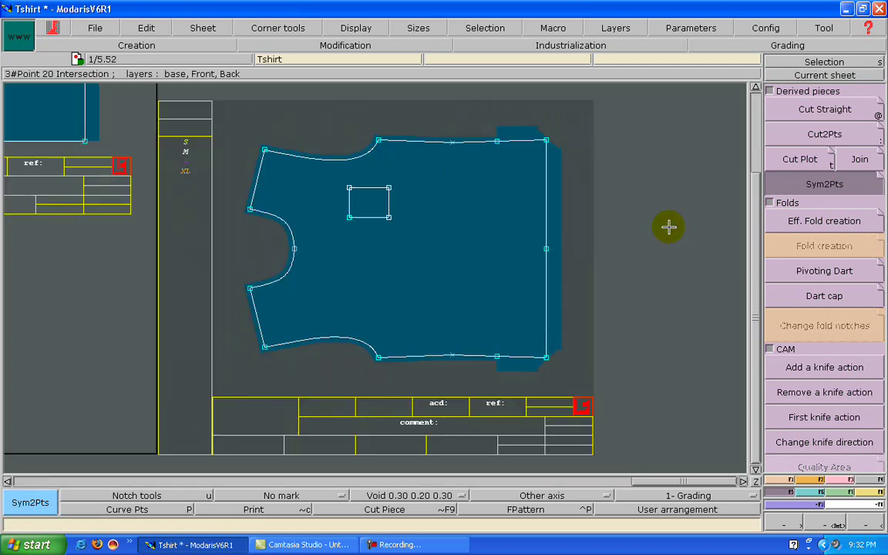
# - Derive the full back and full sleeve by mirroring each half piece about its straight centre line with Sym2Pts, showing all sheets
pyautogui.press('pagedown')
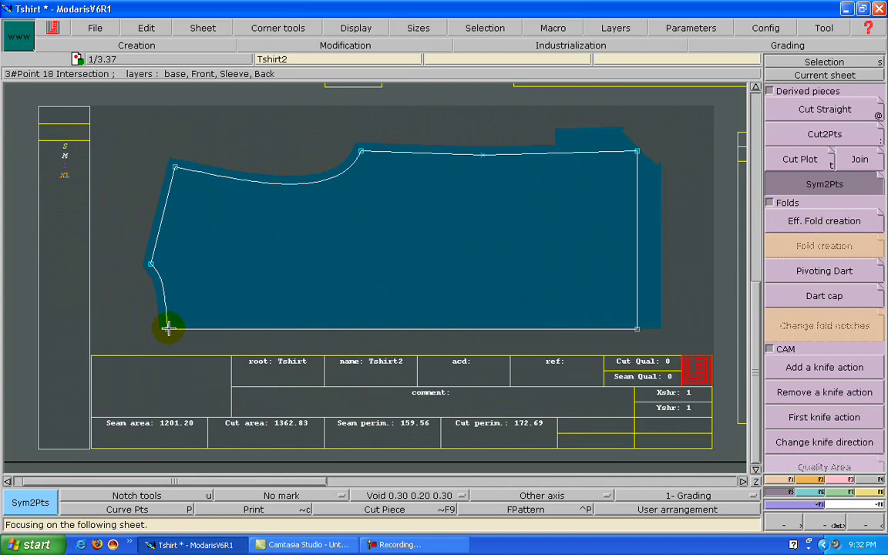
pyautogui.press('pagedown')
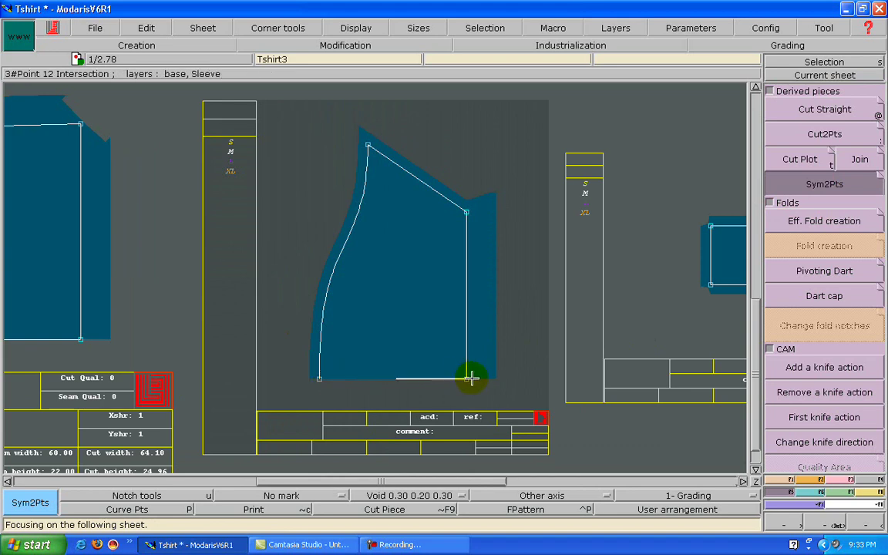
pyautogui.press('pagedown')
pyautogui.press('pagedown')
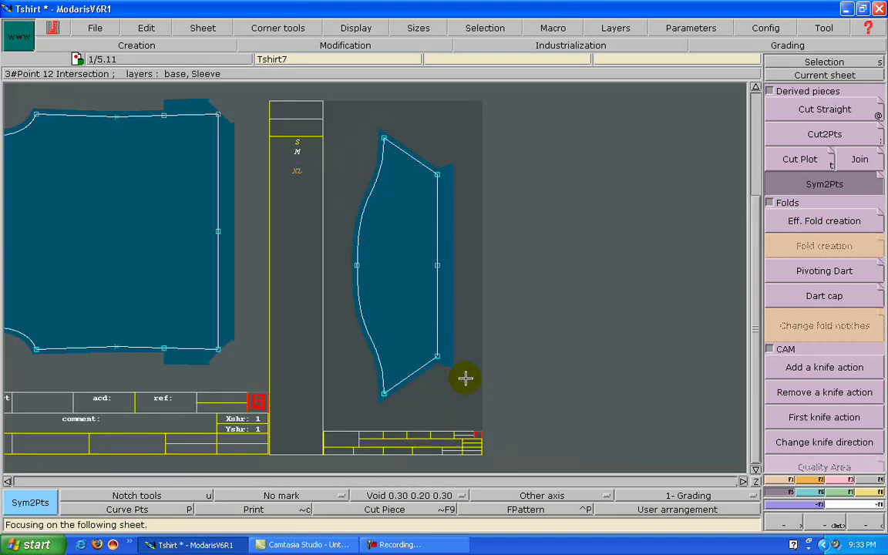
pyautogui.press('8')
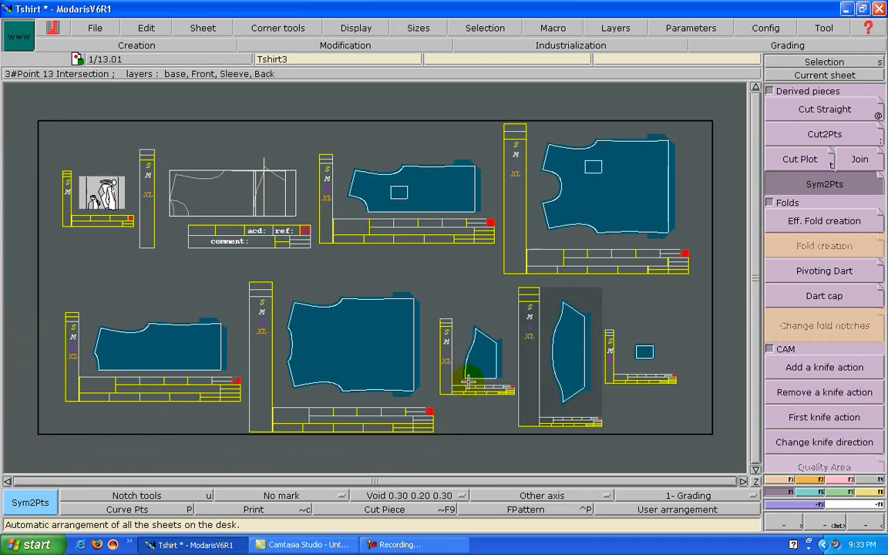
# - Add notches to the full sleeve at the midpoint of the sleeve cap and the midpoint of the hem
pyautogui.press('u')
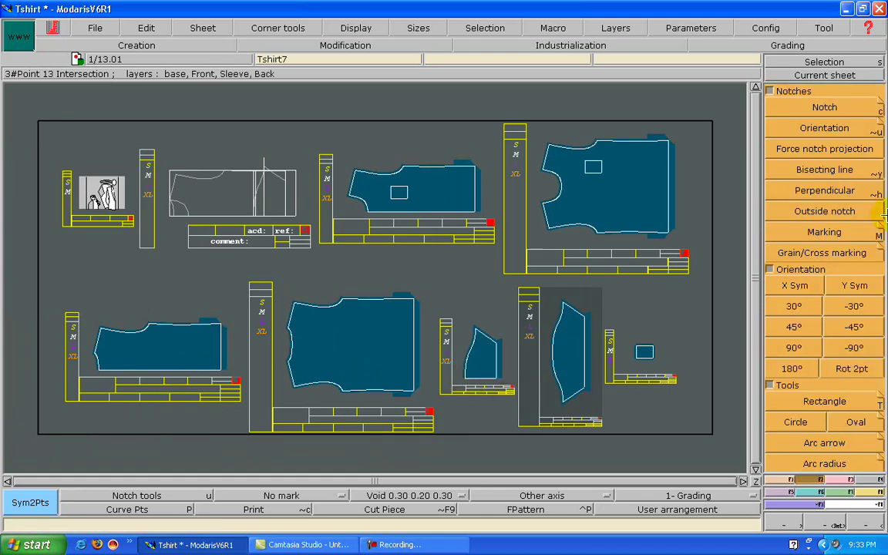
pyautogui.click(806, 112)
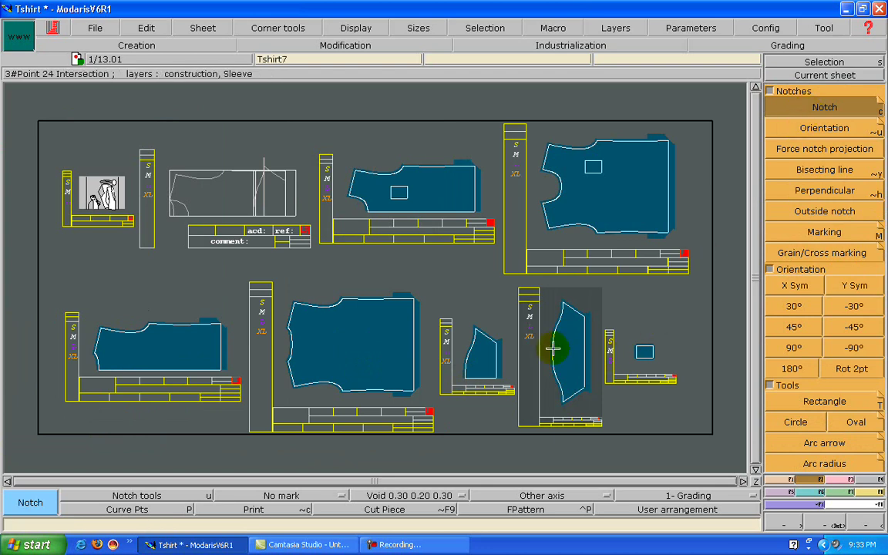
pyautogui.press('Home')
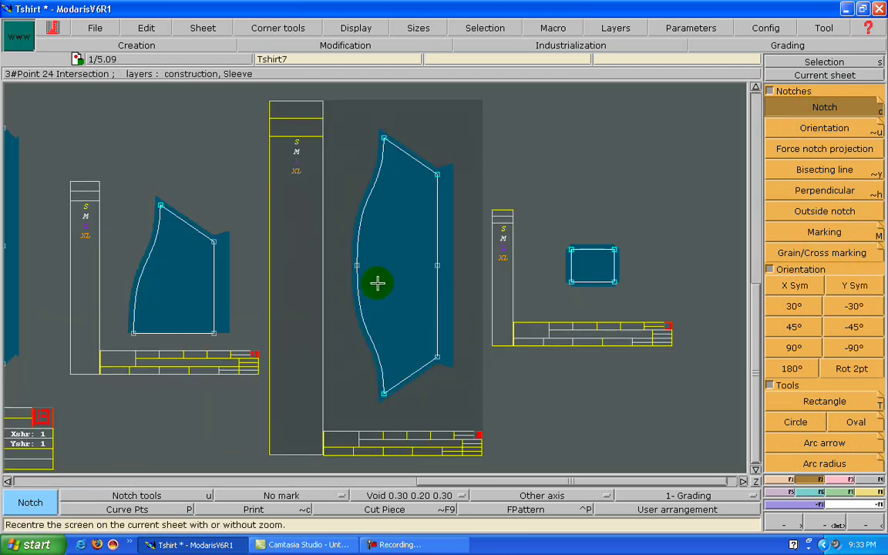
pyautogui.click(360, 266)
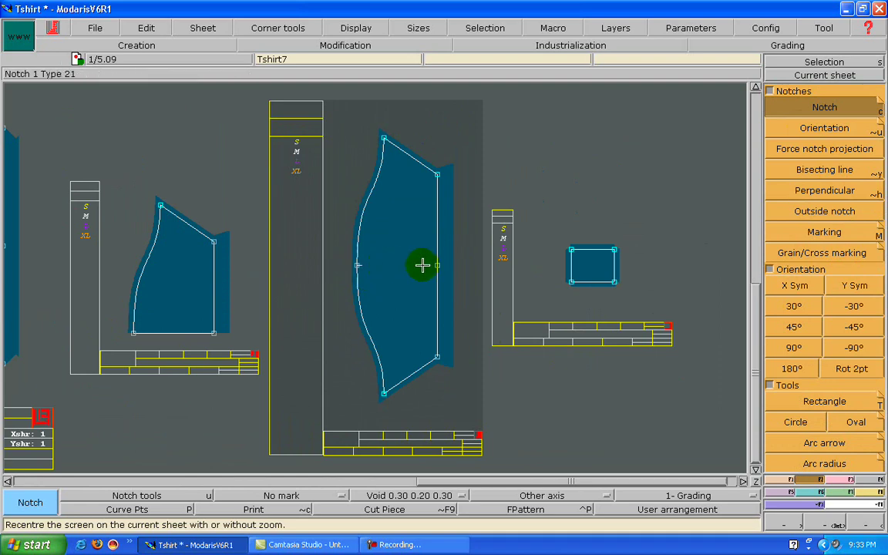
pyautogui.click(437, 265)
pyautogui.press('j')
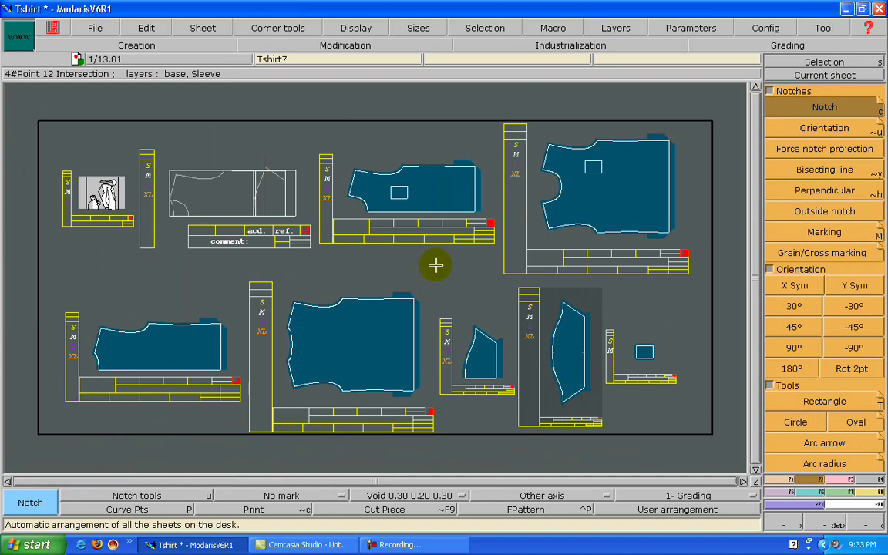
# - Edit the full front piece's title block, adding a suffix to its Tshirt name and entering the comment "Front X1"
pyautogui.click(789, 74)
pyautogui.click(610, 180)
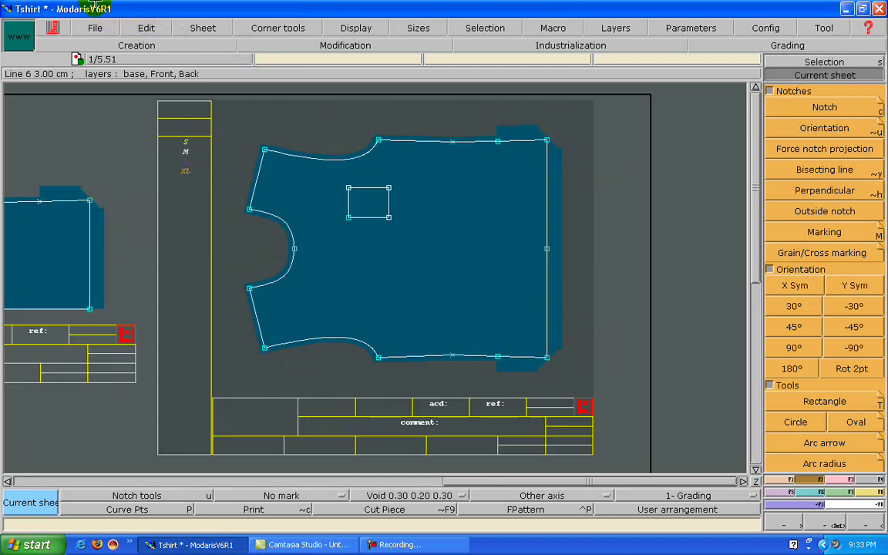
pyautogui.click(146, 28)
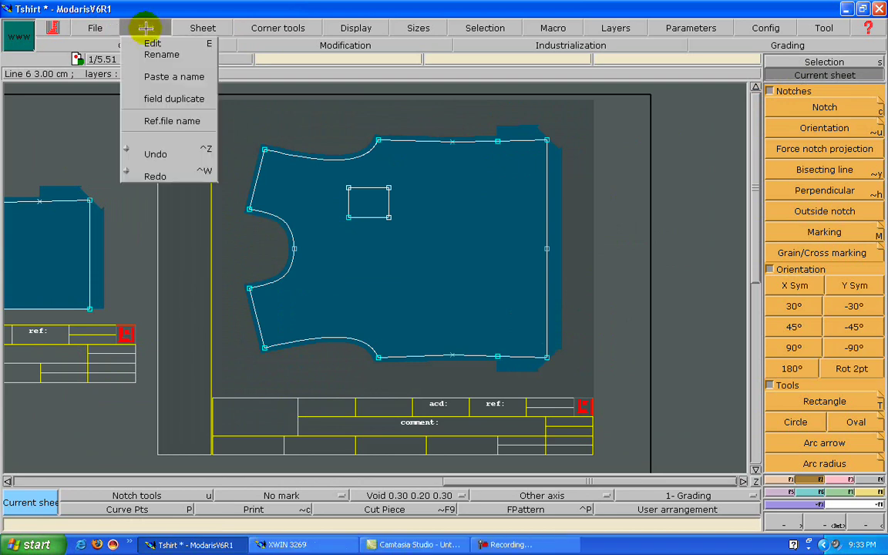
pyautogui.click(151, 43)
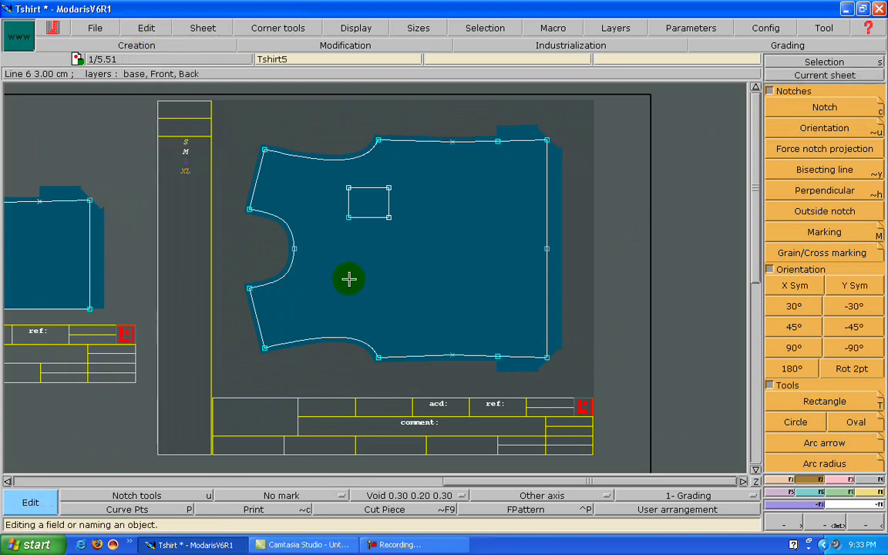
pyautogui.click(381, 405)
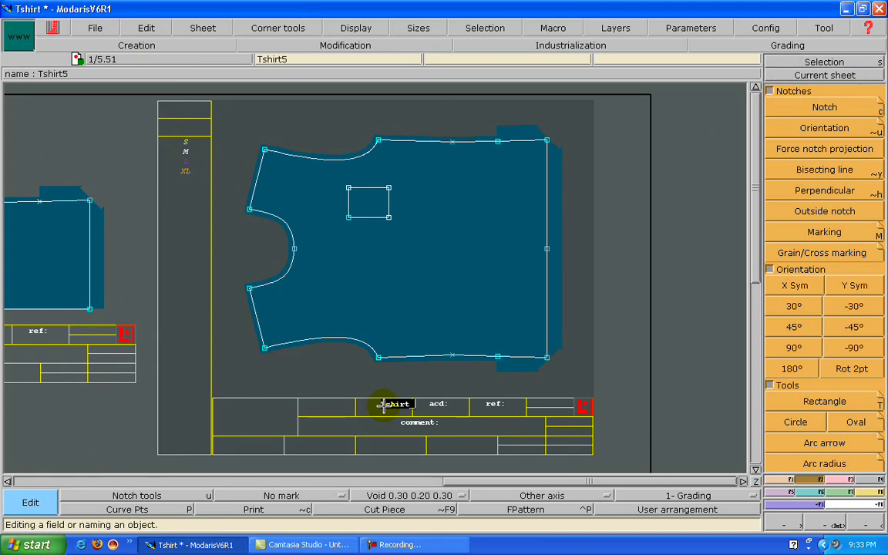
pyautogui.write('_Ex')
pyautogui.click(451, 418)
pyautogui.write('Front X1')
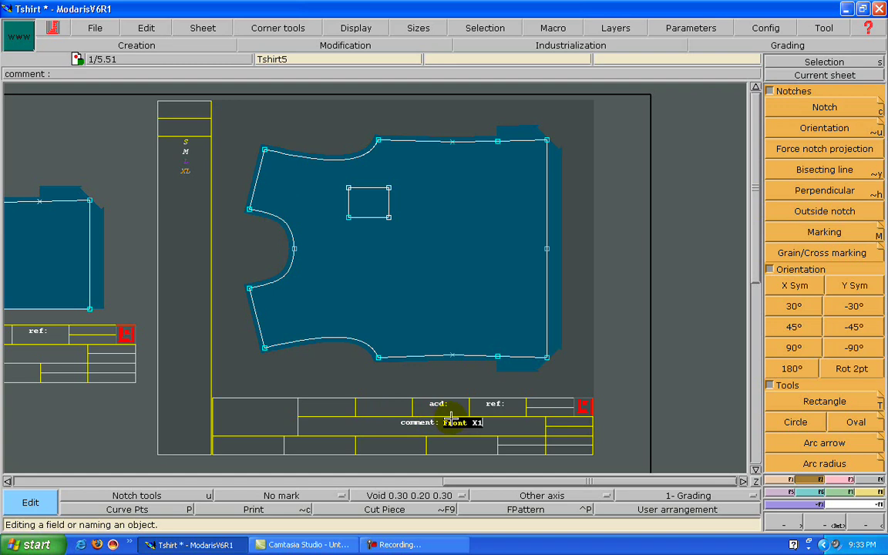
pyautogui.press('Return')
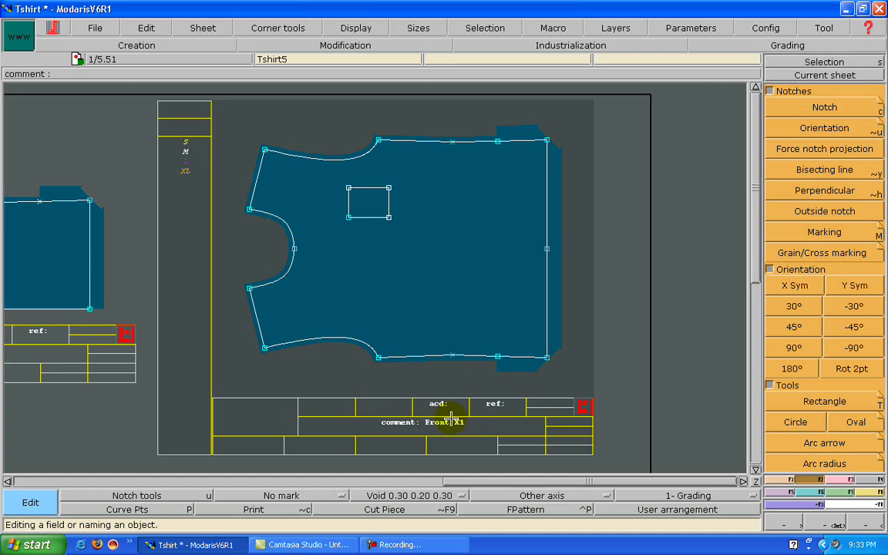
# - Name the full back piece Tshirt_Bk and enter "Back x1" as its comment
pyautogui.press('pagedown')
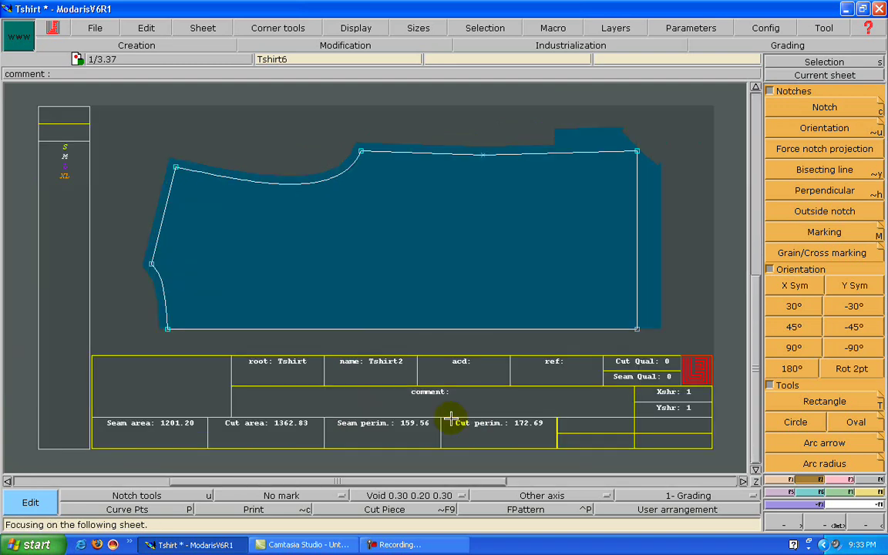
pyautogui.press('pagedown')
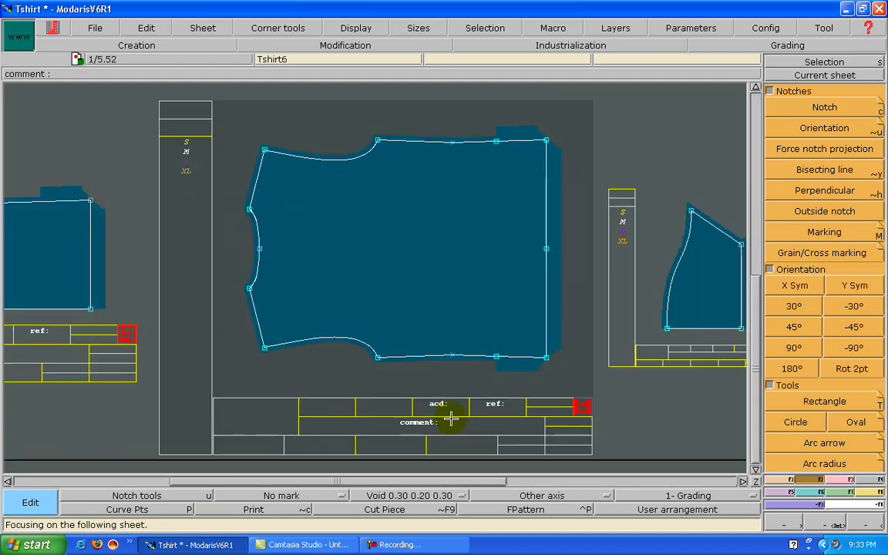
pyautogui.click(392, 405)
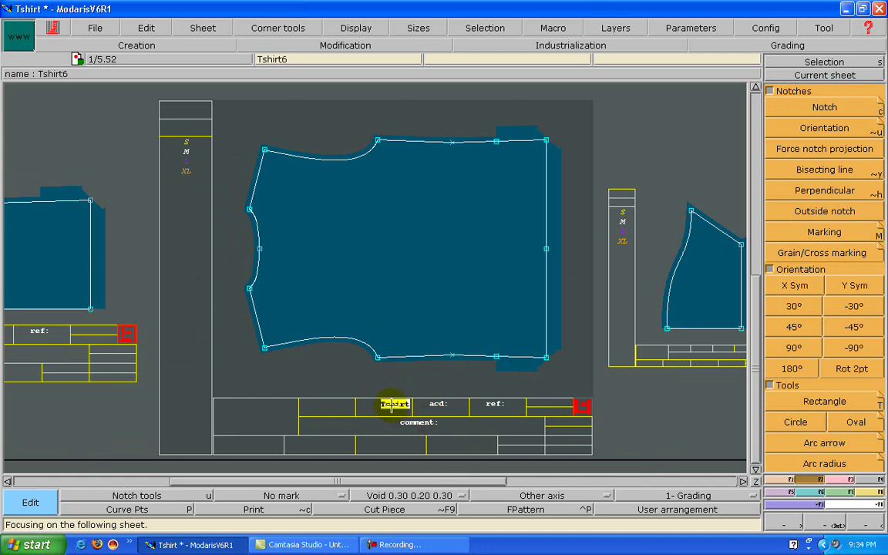
pyautogui.click(391, 405)
pyautogui.press('Right')
pyautogui.press('Right')
pyautogui.press('Right')
pyautogui.press('Right')
pyautogui.write('_Bk')
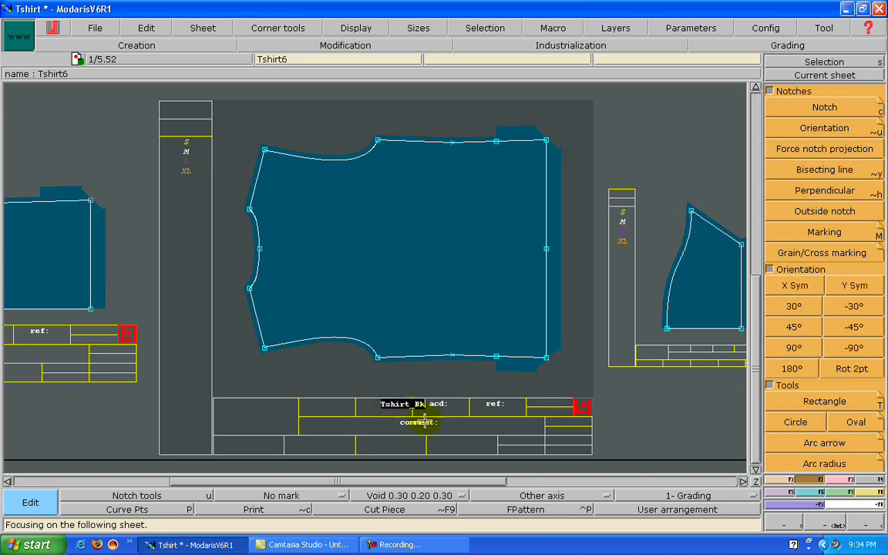
pyautogui.click(448, 421)
pyautogui.write('back x1')
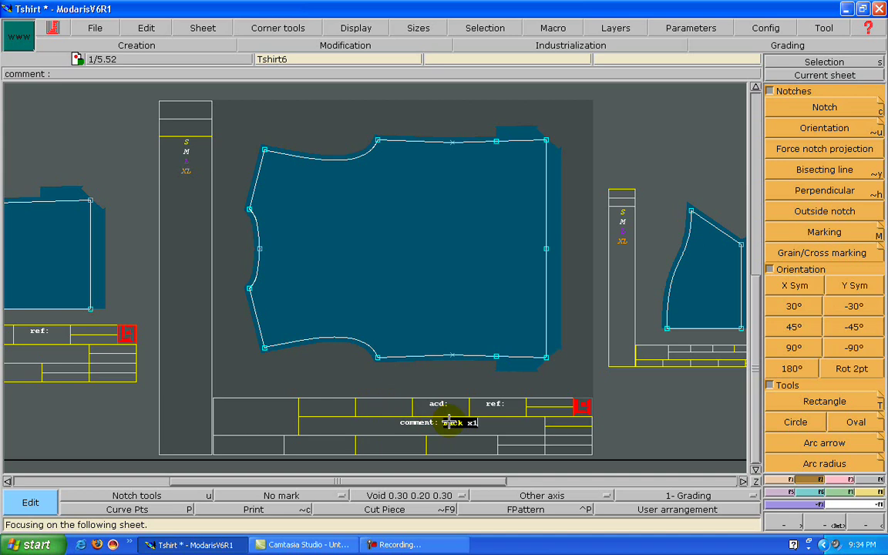
pyautogui.press('Return')
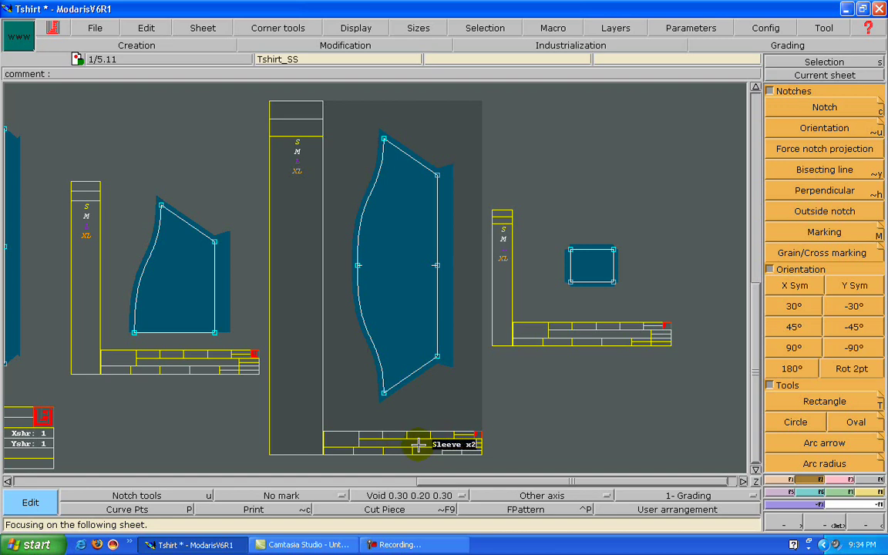
# - Finish the full sleeve's comment as "Sleeve x2", and name the pocket piece Tshirt_Pc with the comment "Pocket x1"
pyautogui.click(417, 445)
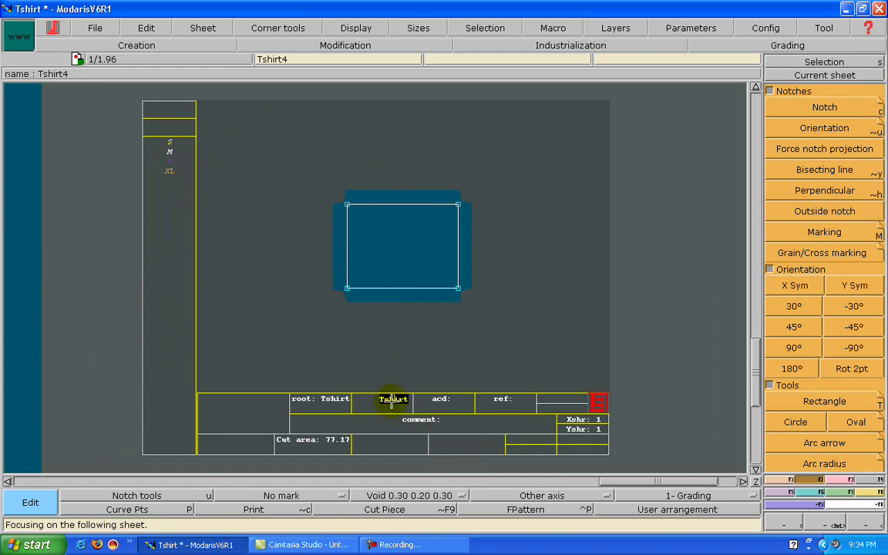
pyautogui.write('_Po')
pyautogui.press('Return')
pyautogui.click(464, 414)
pyautogui.write('Pocket x1')
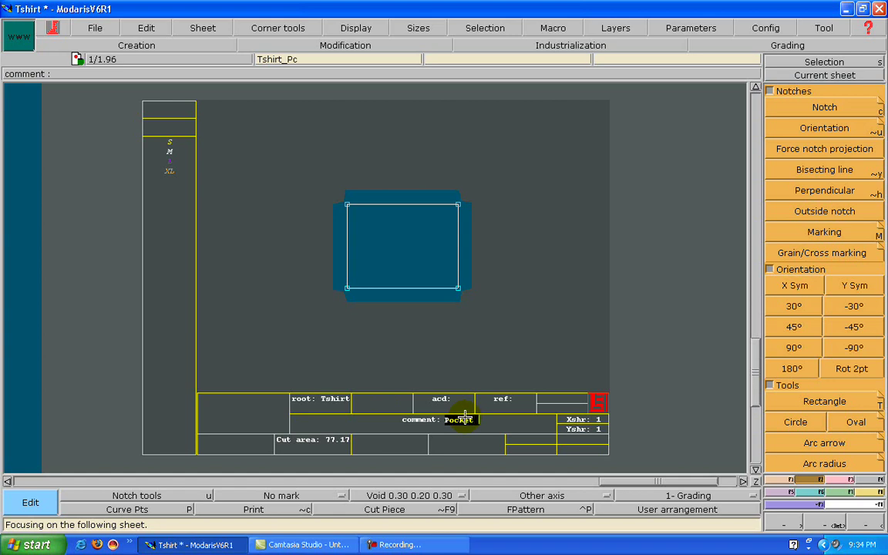
pyautogui.press('Return')
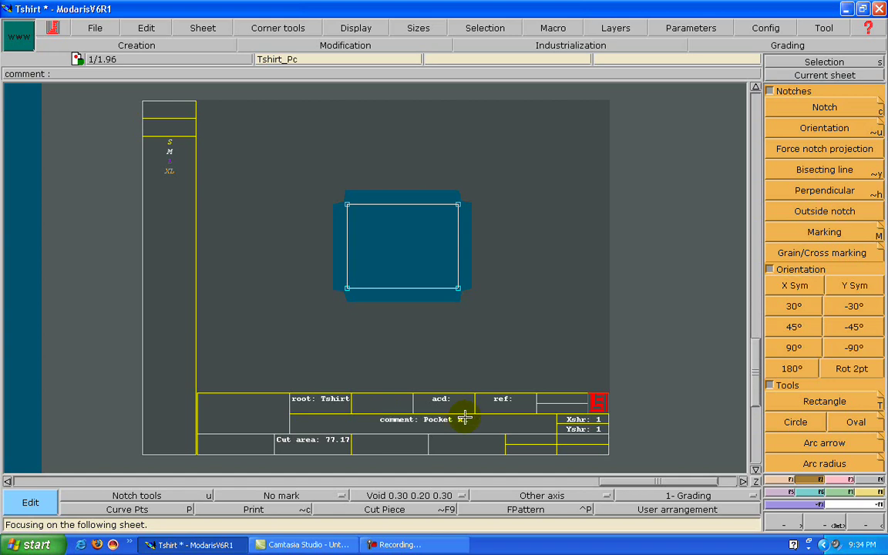
# - Delete the half front, half back and half sleeve sheets, and rearrange the remaining sheets on the desk
pyautogui.press('j')
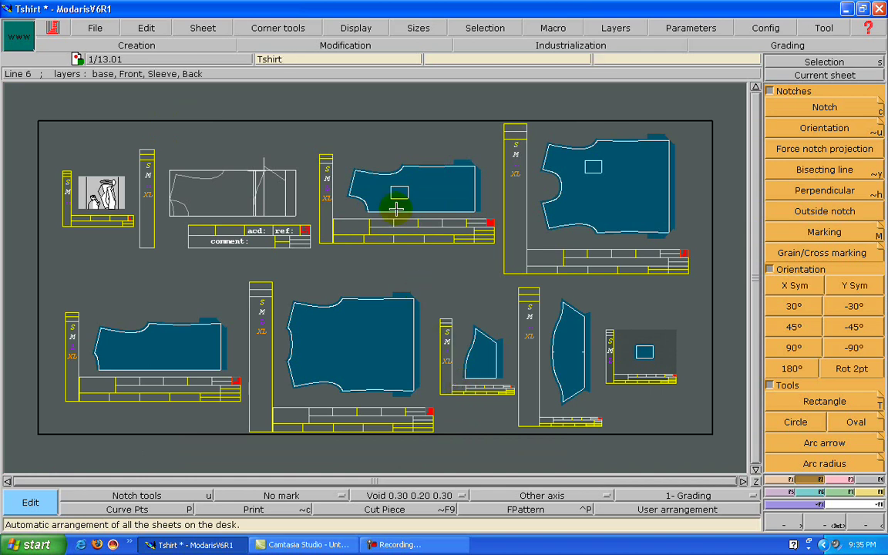
pyautogui.click(202, 23)
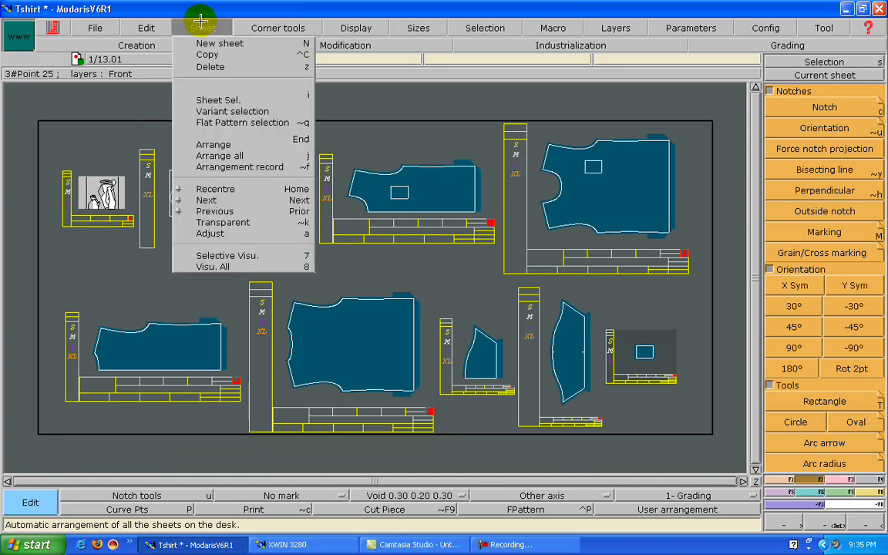
pyautogui.click(206, 68)
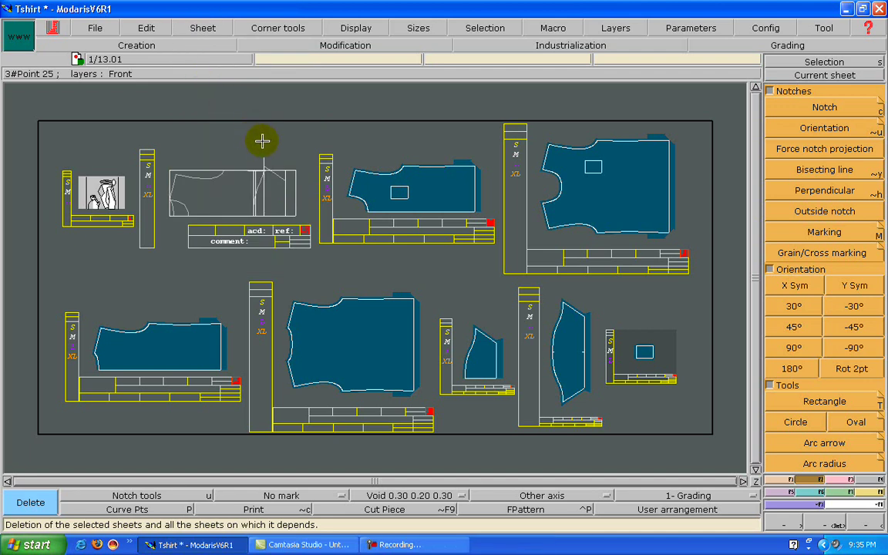
pyautogui.click(372, 189)
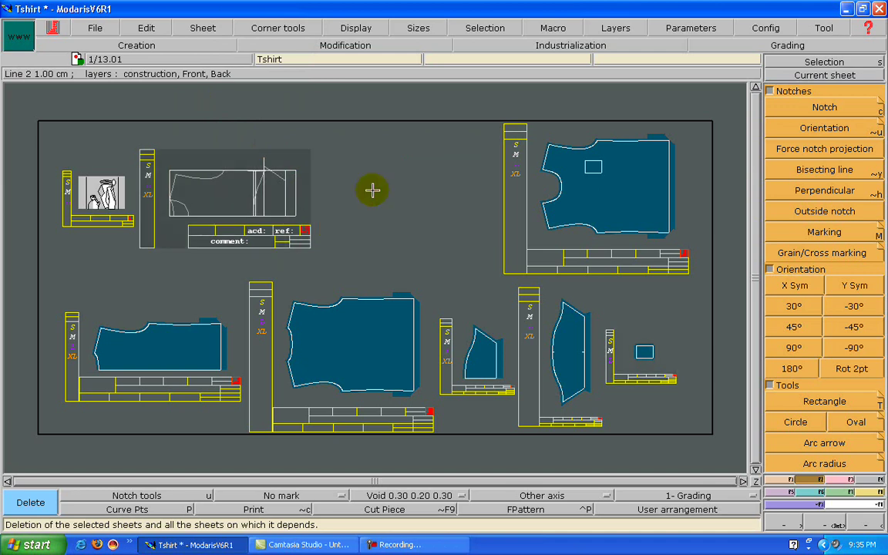
pyautogui.click(152, 345)
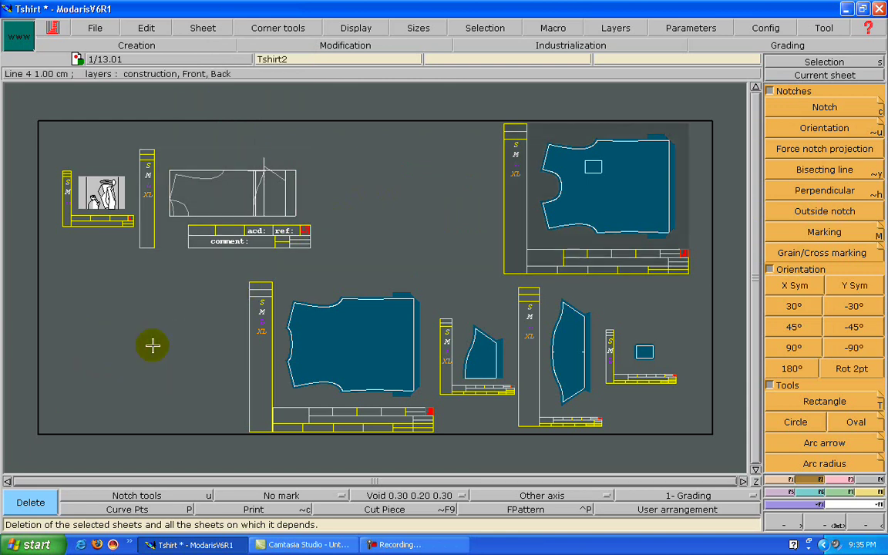
pyautogui.click(464, 351)
pyautogui.press('j')
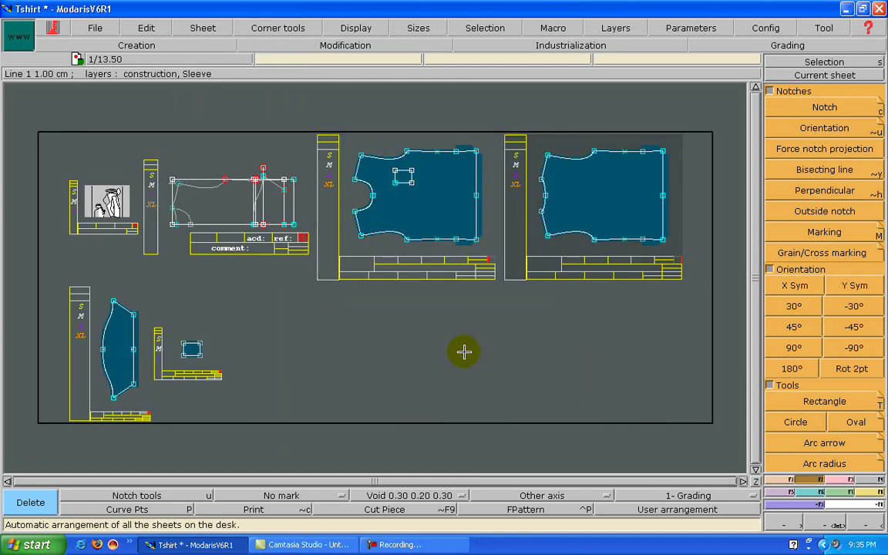
pyautogui.click(789, 71)
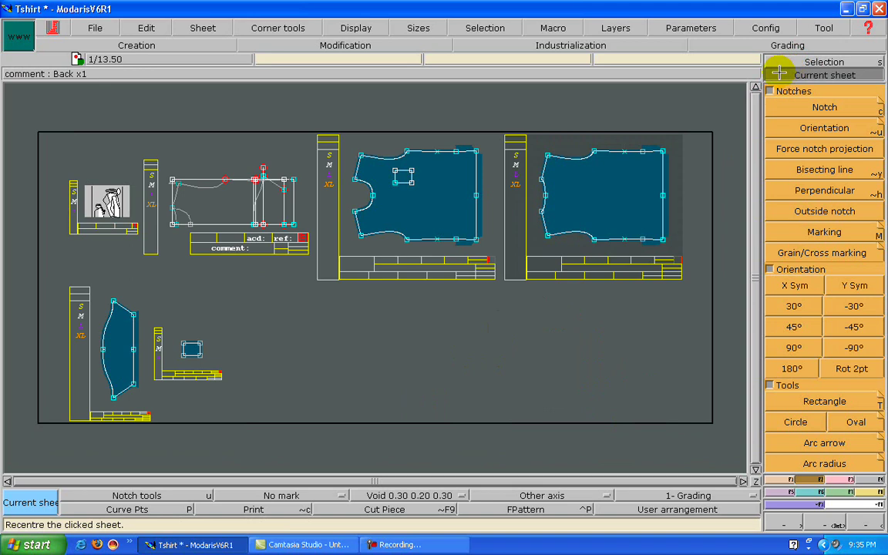
pyautogui.click(412, 298)
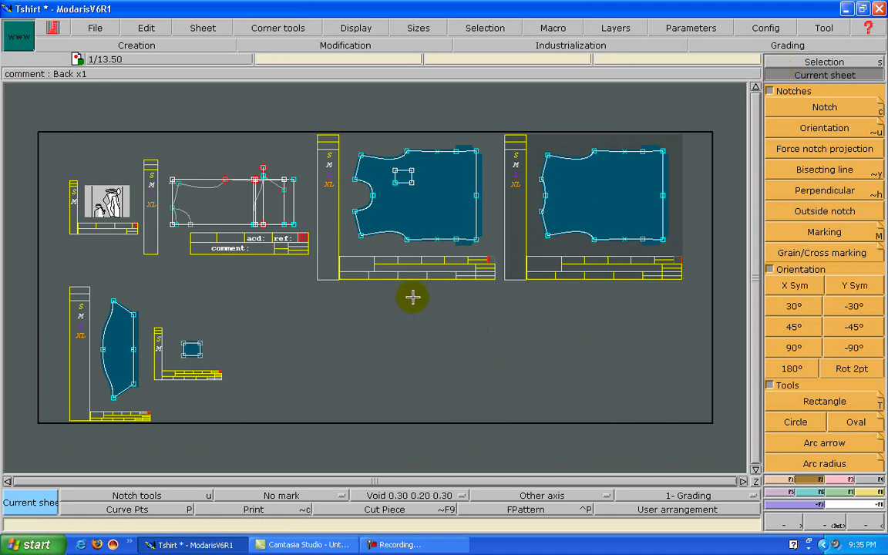
# - Marry the sleeve piece onto the front piece, matching the sleeve's end point to the front's lower underarm point
pyautogui.press('F8')
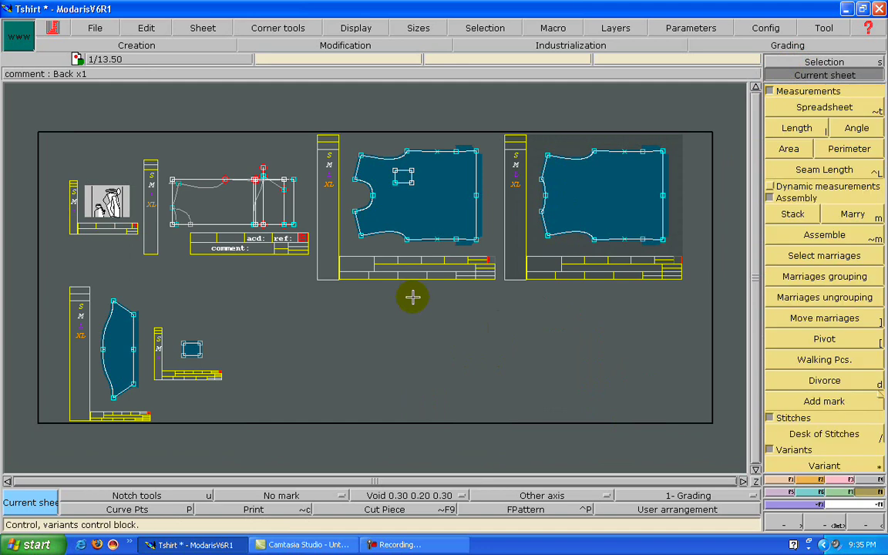
pyautogui.click(864, 214)
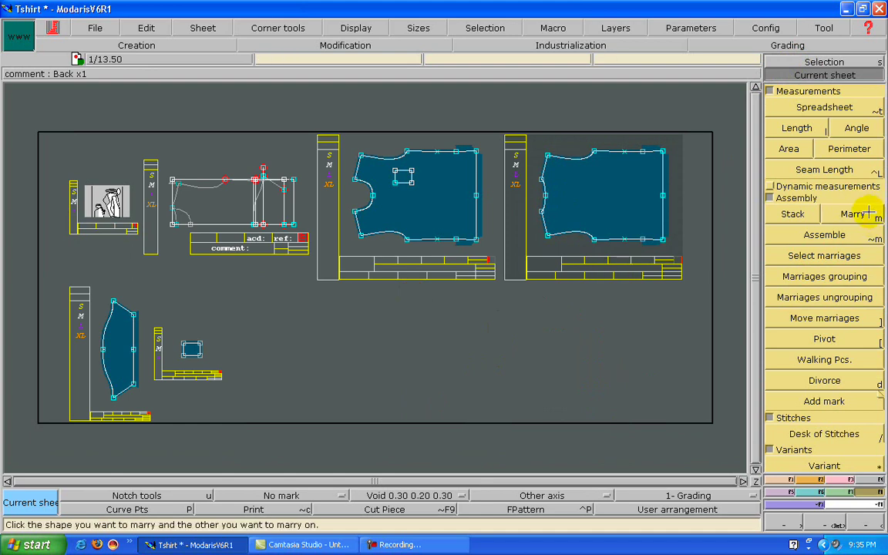
pyautogui.click(112, 298)
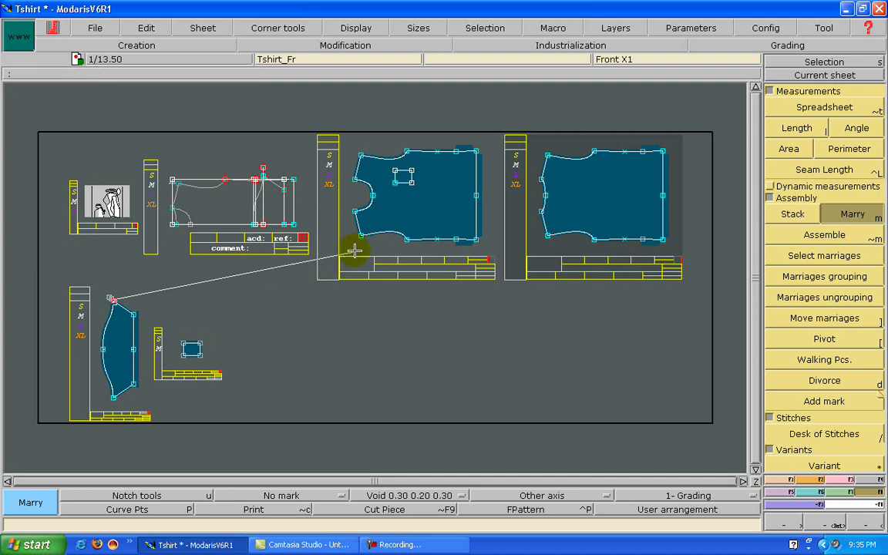
pyautogui.click(408, 241)
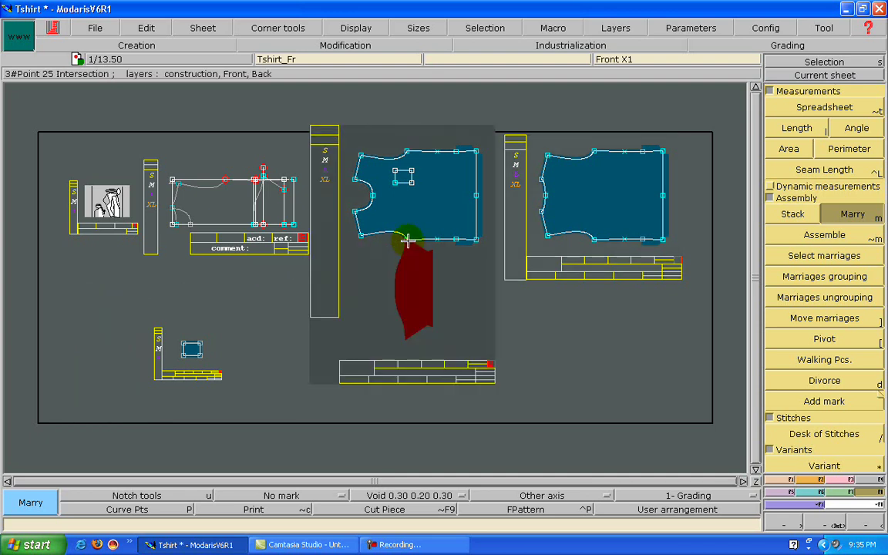
# - Walk the married sleeve along the front piece's lower armhole curve from the underarm point to the shoulder tip
pyautogui.press('Home')
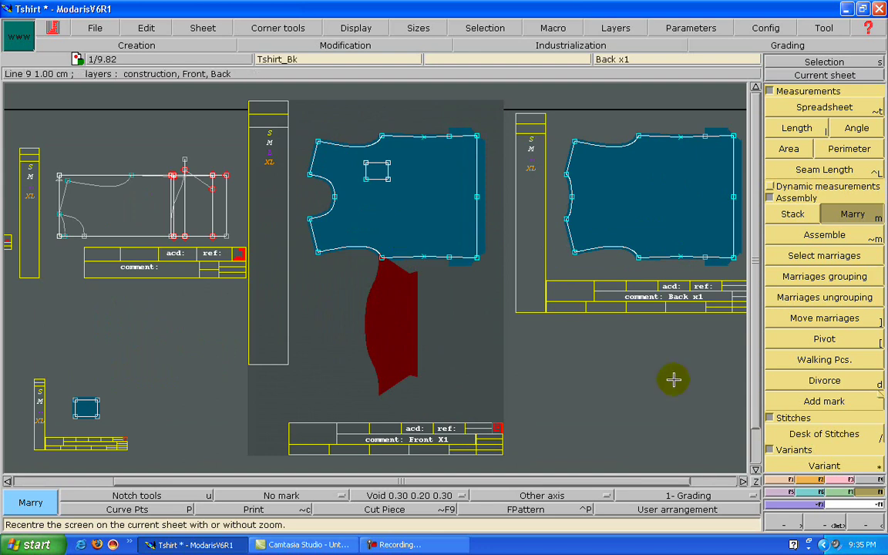
pyautogui.click(841, 520)
pyautogui.moveTo(308, 208); pyautogui.dragTo(412, 325)
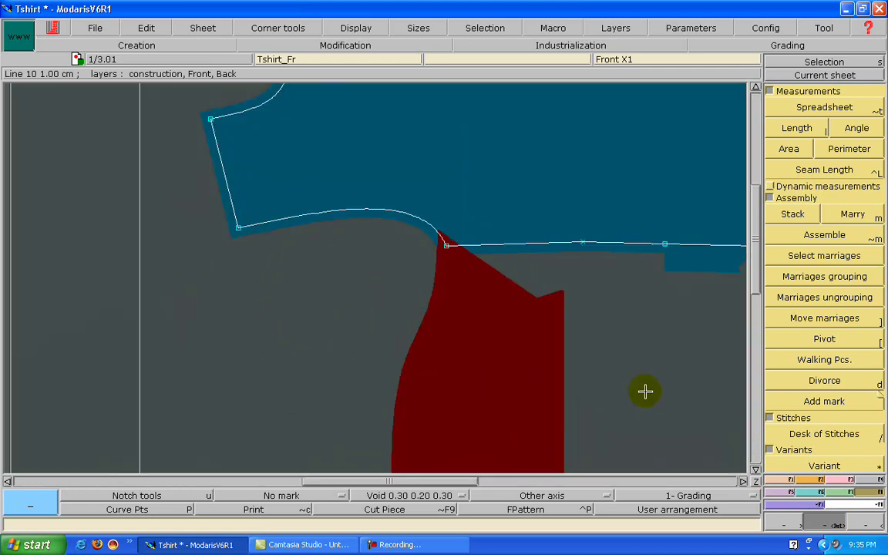
pyautogui.click(797, 360)
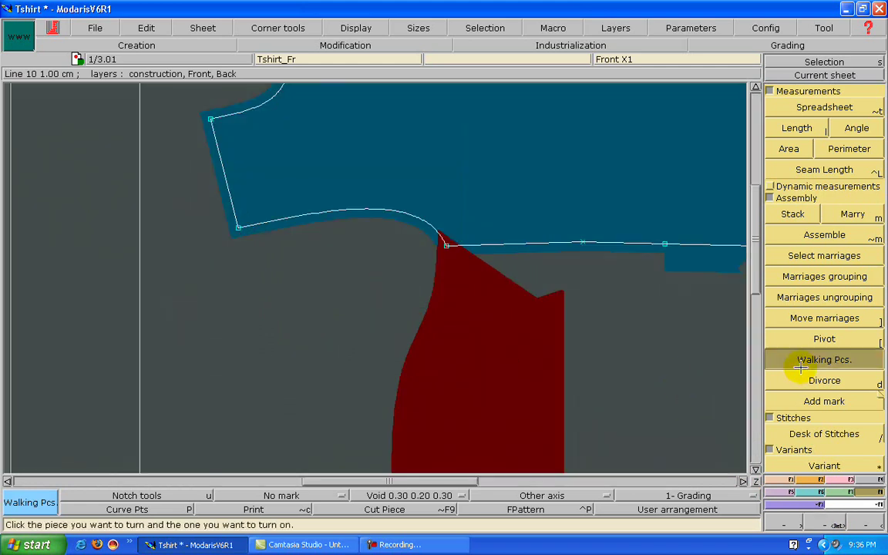
pyautogui.click(447, 246)
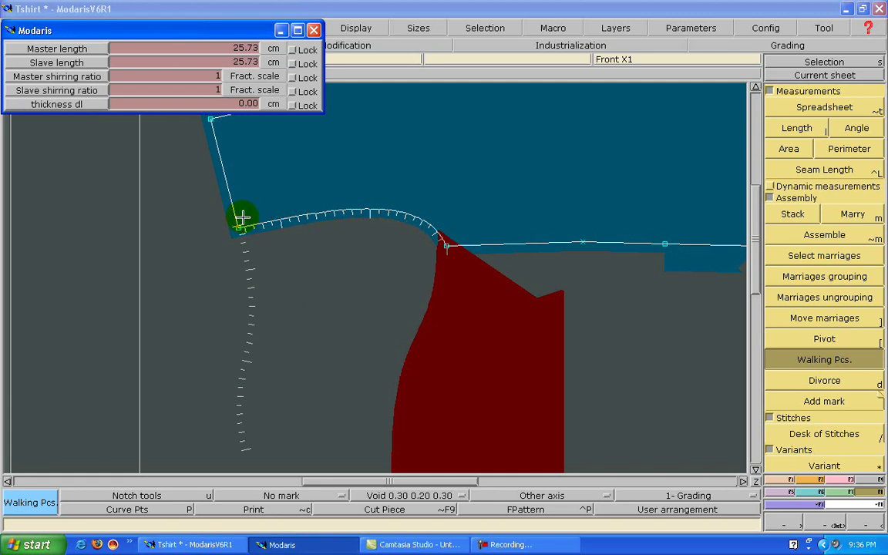
pyautogui.click(242, 218)
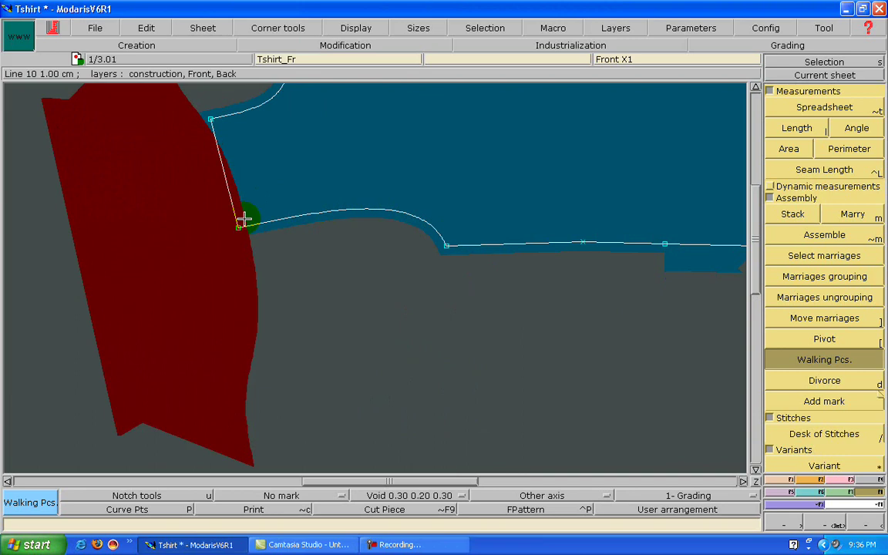
# - Divorce the sleeve from the front piece and rearrange all the sheets on the desk
pyautogui.press('j')
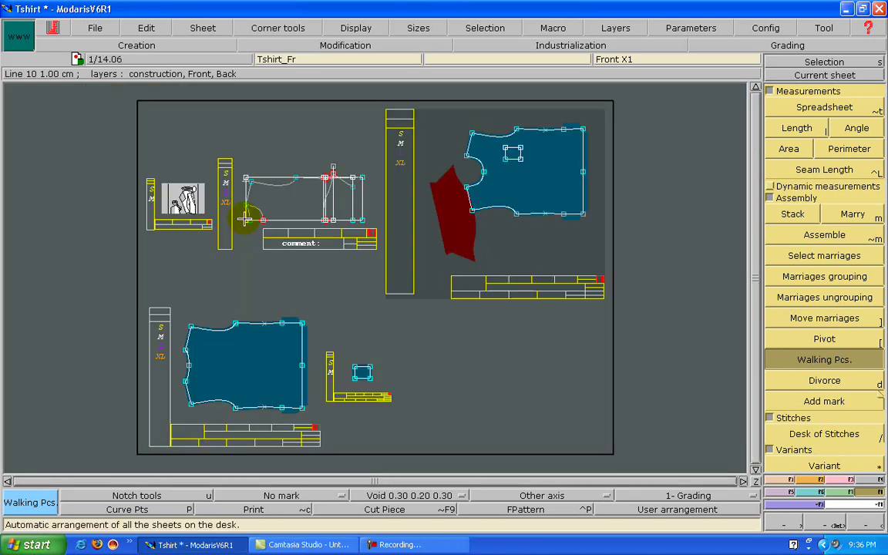
pyautogui.click(824, 380)
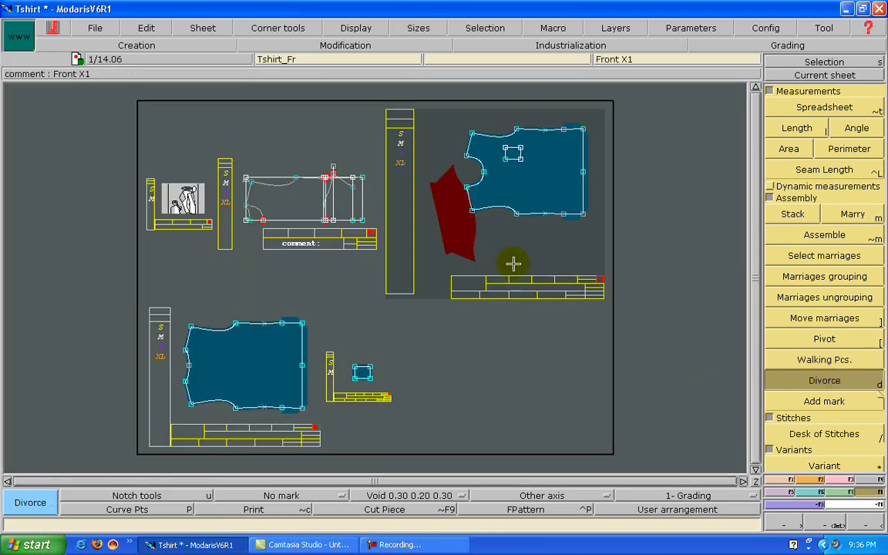
pyautogui.click(461, 239)
pyautogui.press('j')
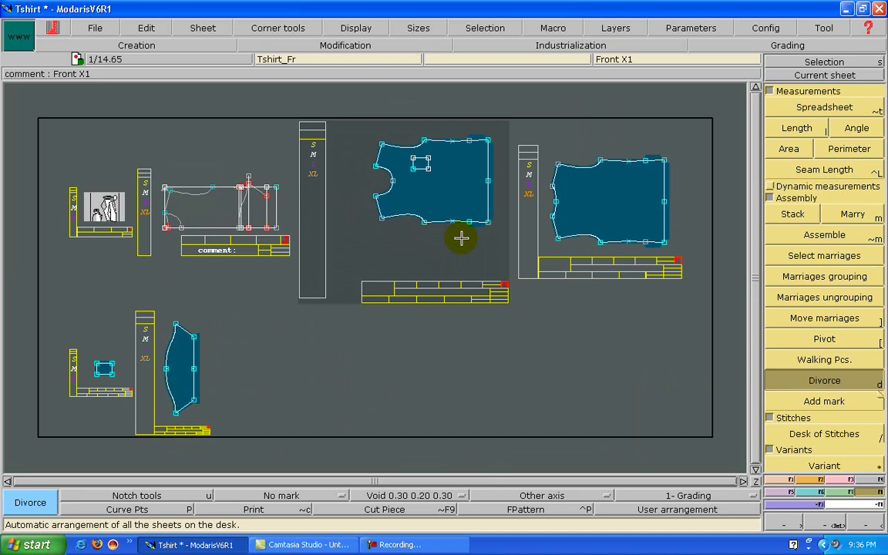
# - Add a dynamic length measure named BL from the front piece's centre neck point to its centre hem point
pyautogui.click(778, 185)
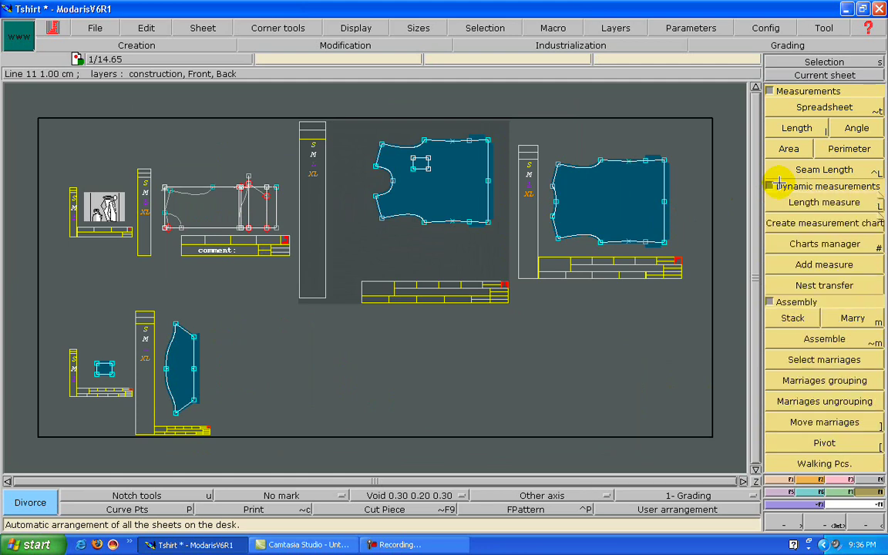
pyautogui.press('Home')
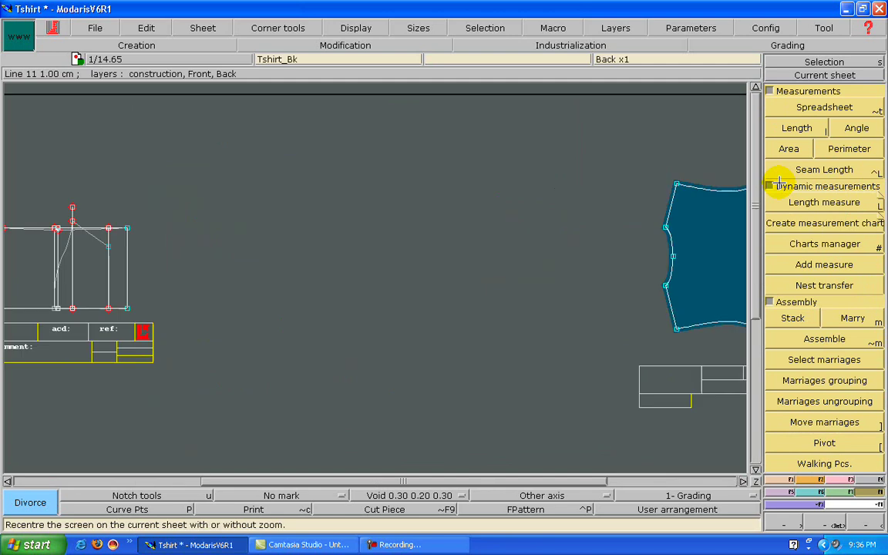
pyautogui.click(823, 204)
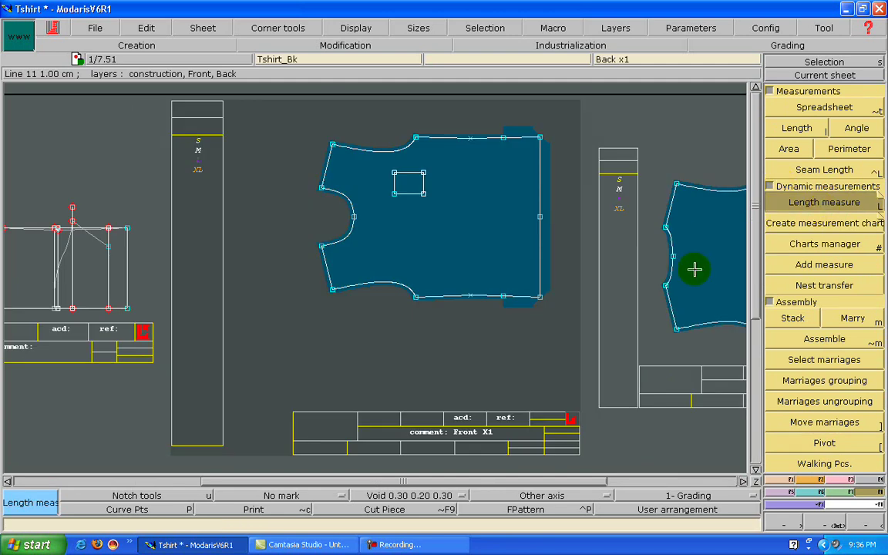
pyautogui.click(354, 216)
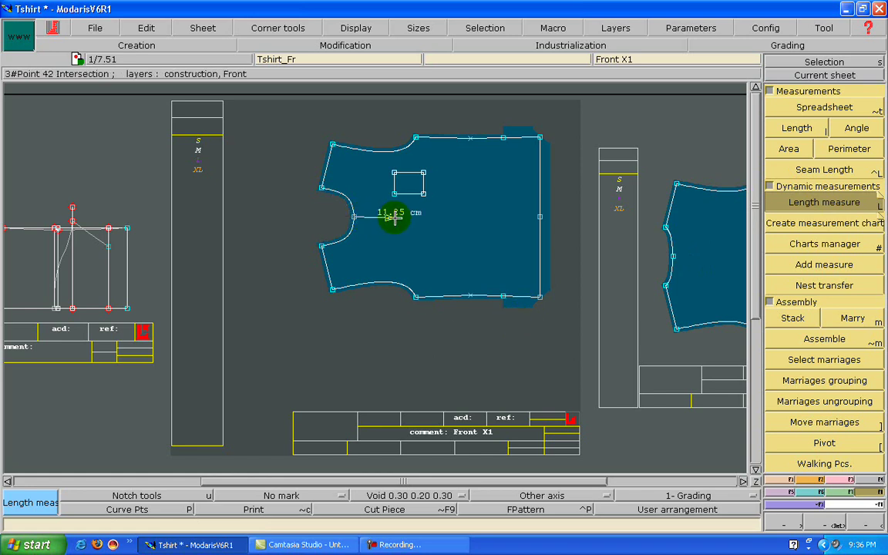
pyautogui.click(538, 217)
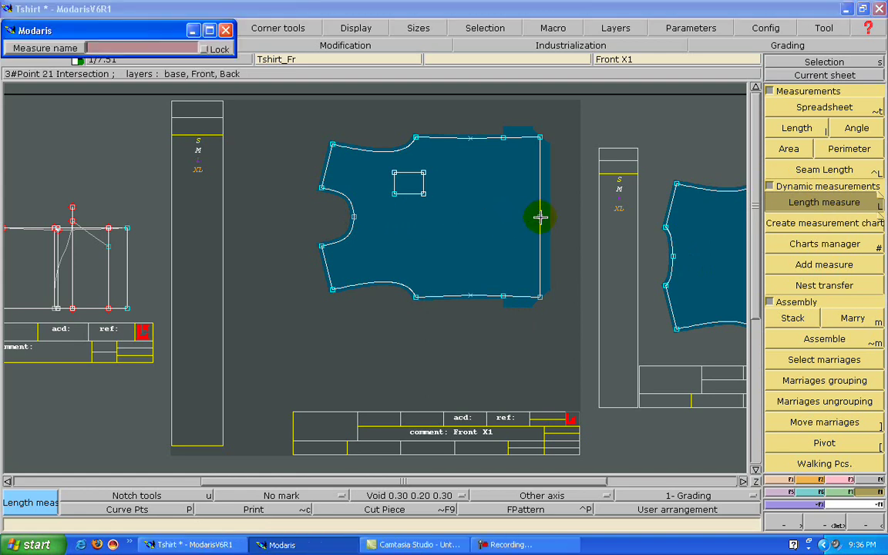
pyautogui.write('BL')
pyautogui.press('Return')
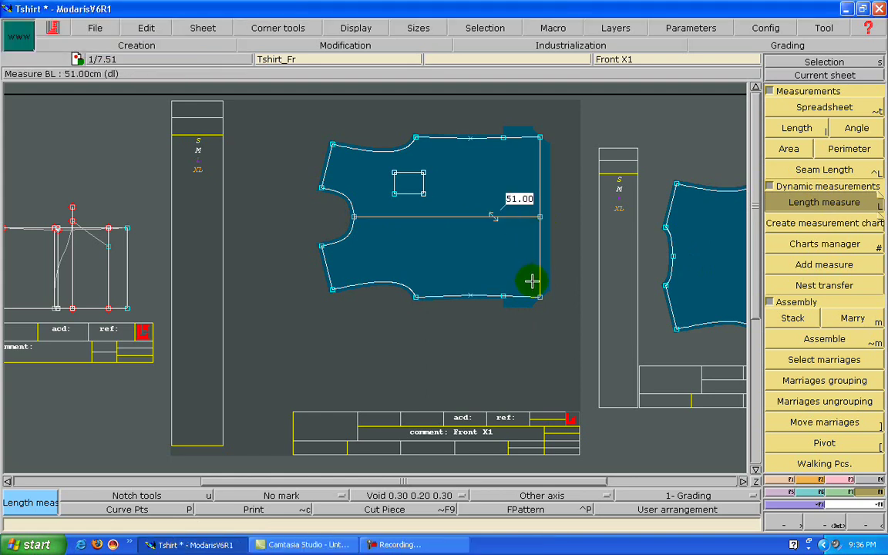
# - Add a length measure named BTM between the two hem corners of the front piece
pyautogui.click(539, 294)
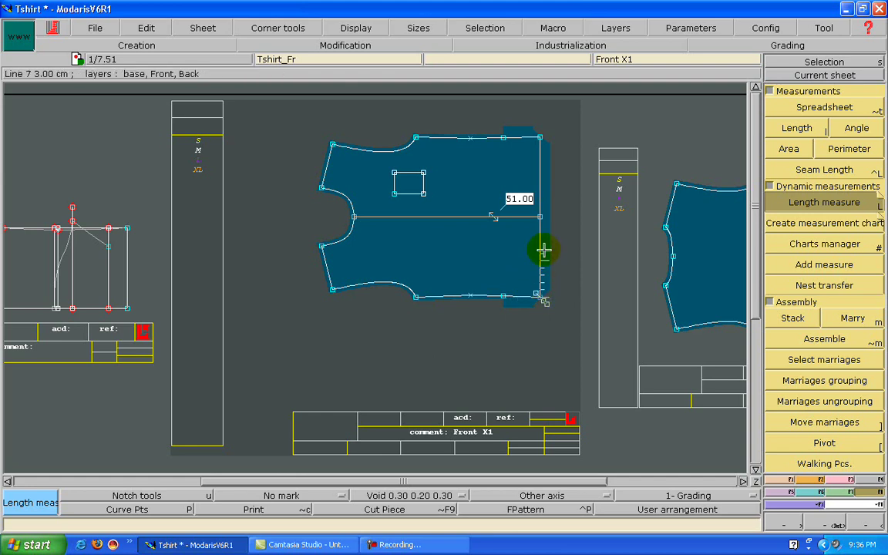
pyautogui.click(539, 134)
pyautogui.write('BTM')
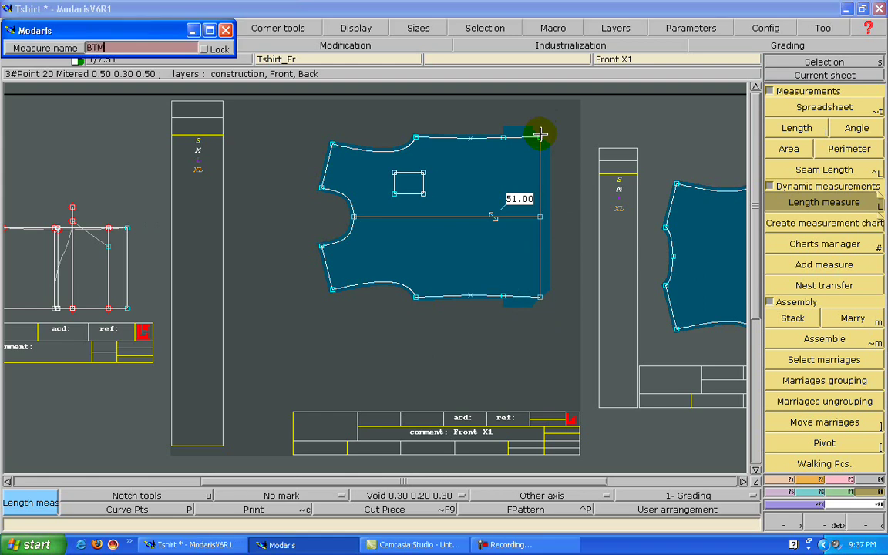
pyautogui.press('Return')
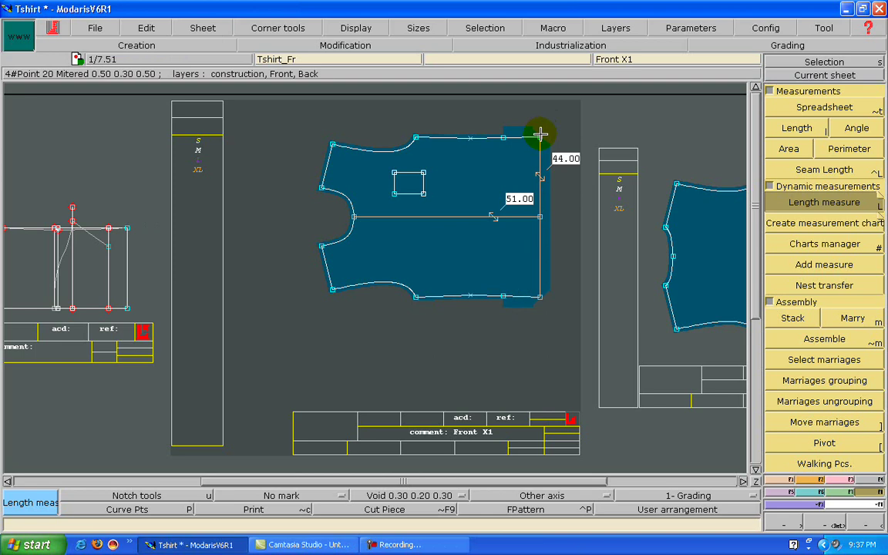
# - Add a length measure named c across the front piece between its two underarm points
pyautogui.click(415, 293)
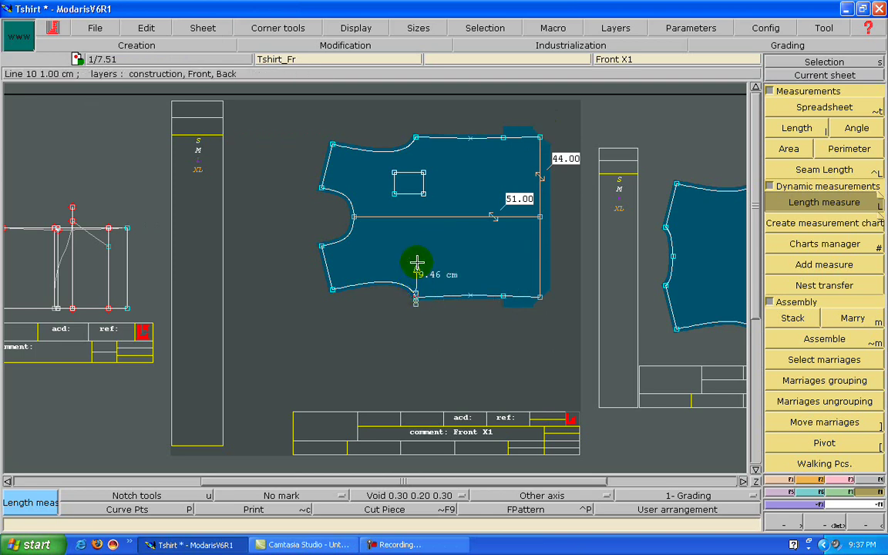
pyautogui.click(415, 137)
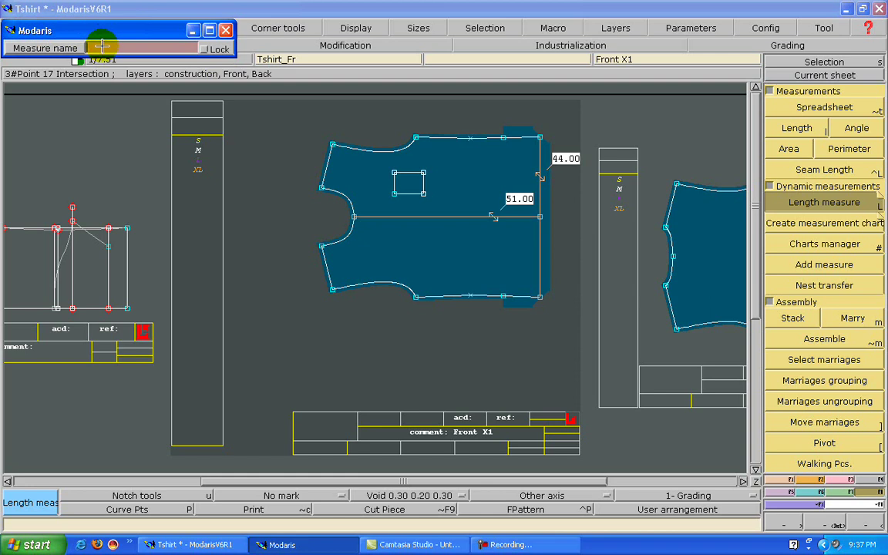
pyautogui.write('c')
pyautogui.press('Return')
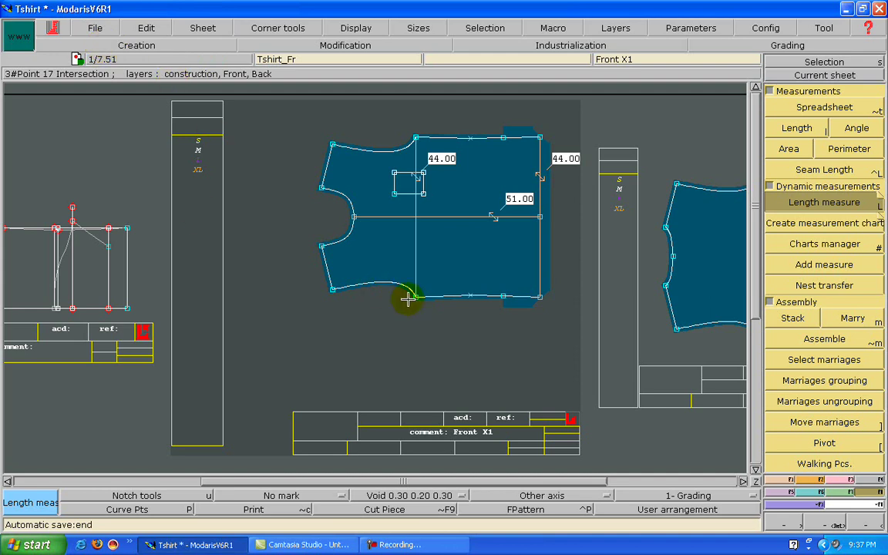
# - Add a length measure named Wst between the two waist points on the front piece's side seams
pyautogui.click(471, 293)
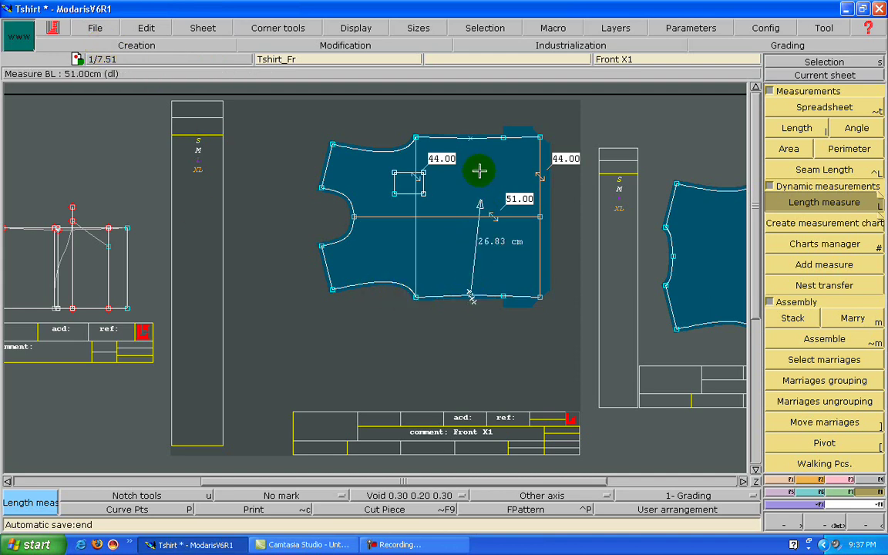
pyautogui.click(471, 137)
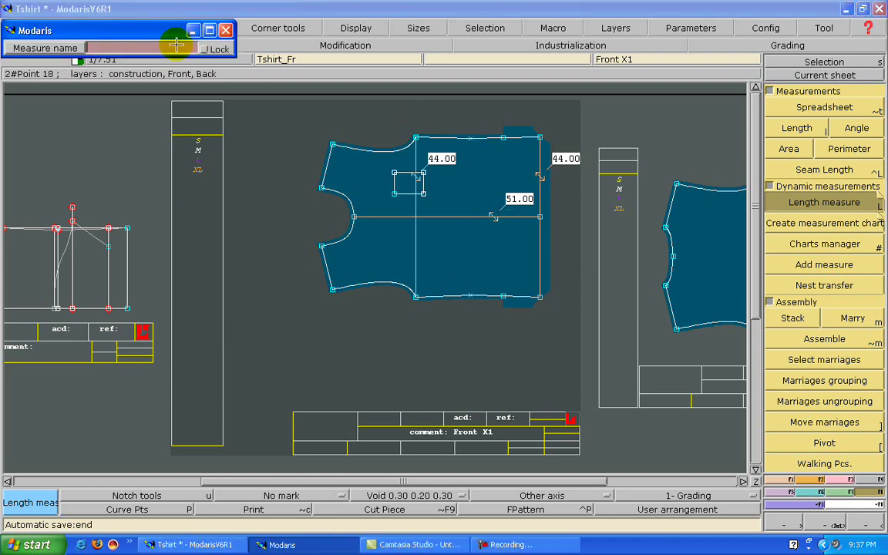
pyautogui.write('Wst')
pyautogui.press('Return')
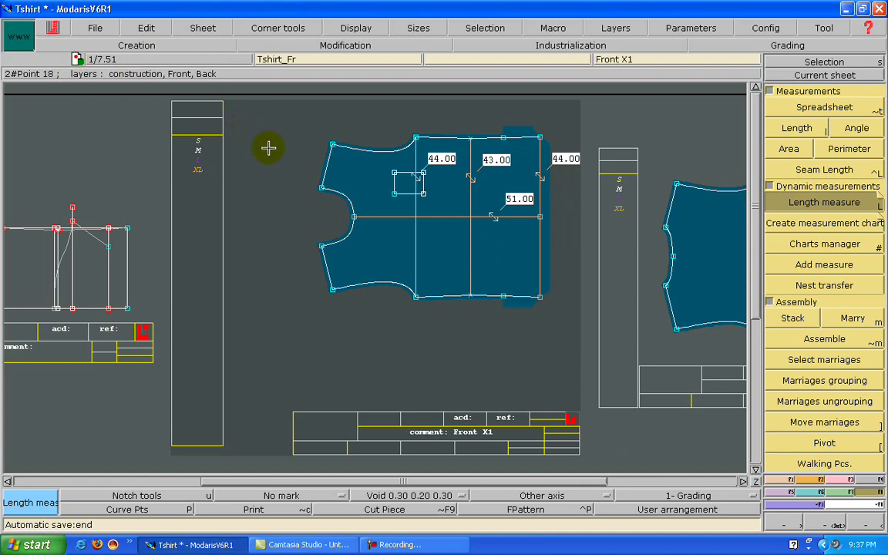
# - Add a length measure named AH along the front piece's upper armhole curve, from shoulder tip to underarm point
pyautogui.click(332, 146)
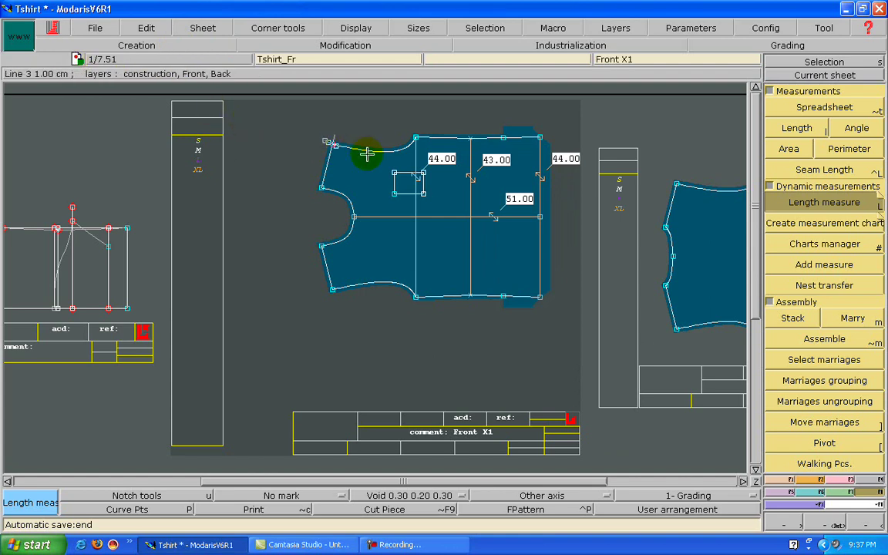
pyautogui.click(428, 131)
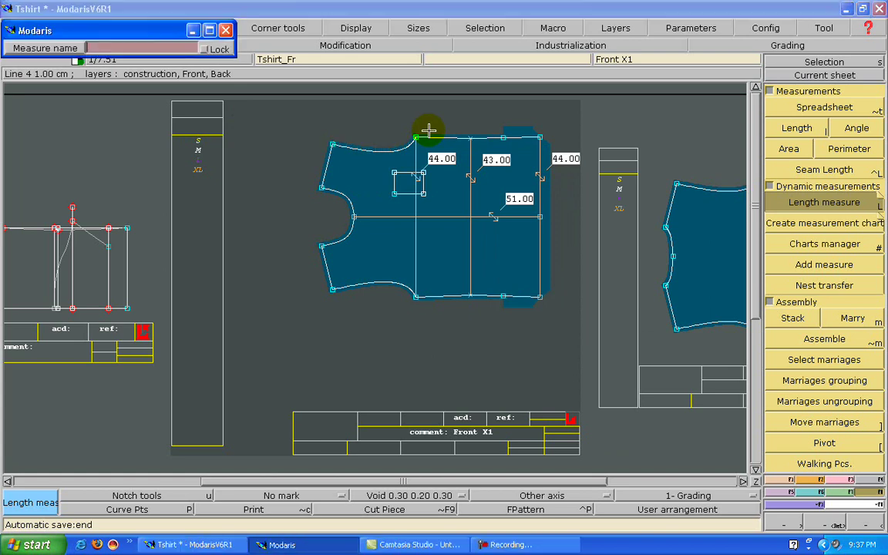
pyautogui.write('AH')
pyautogui.press('Return')
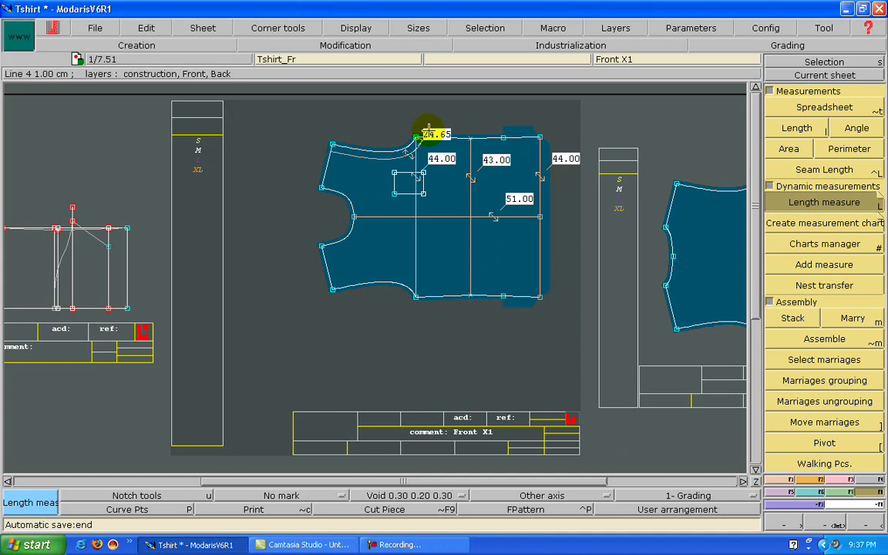
# - Add a straight length measure named NK across the front piece's neck opening between the two shoulder neck points
pyautogui.click(323, 244)
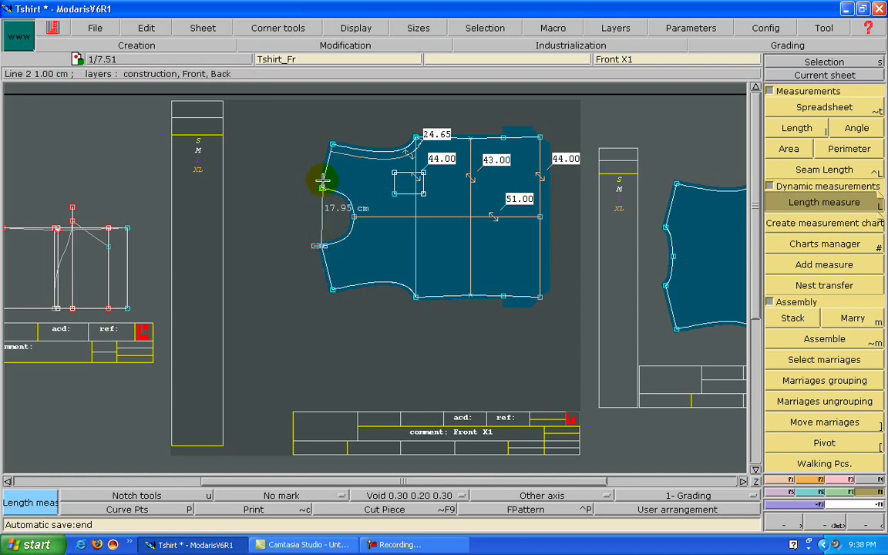
pyautogui.click(321, 184)
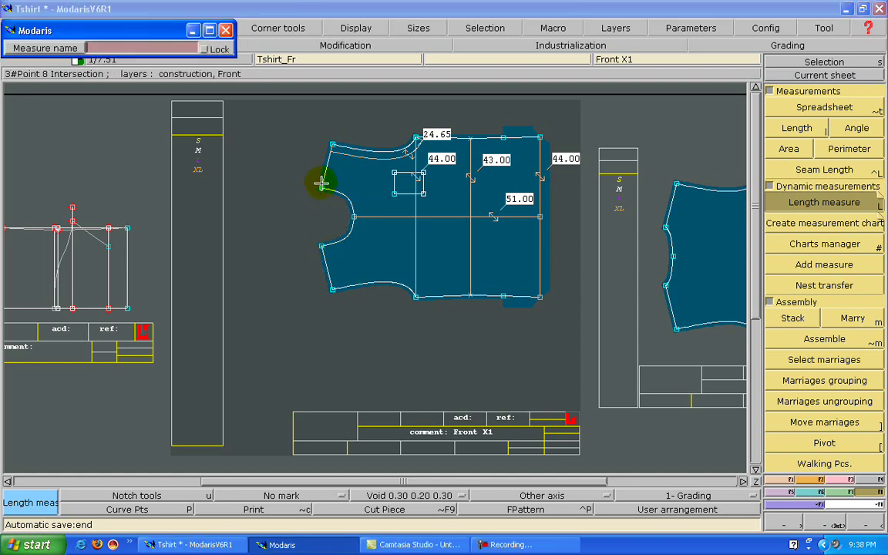
pyautogui.write('NK')
pyautogui.press('Return')
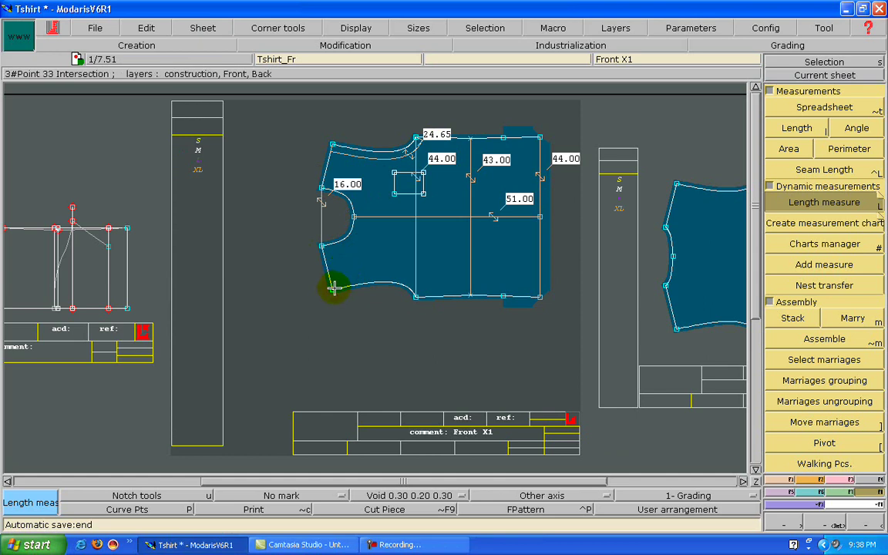
# - Add a straight length measure named SH across the front piece between its two shoulder tip points
pyautogui.click(332, 275)
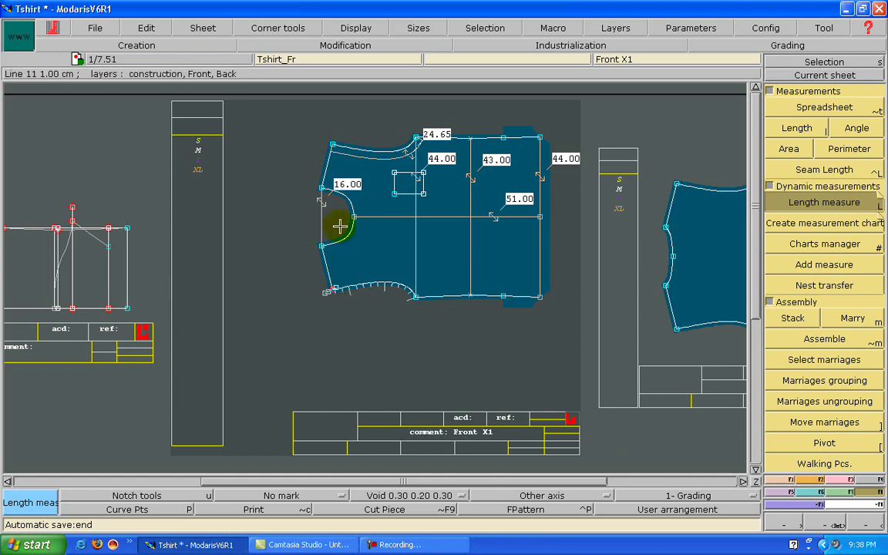
pyautogui.click(333, 141)
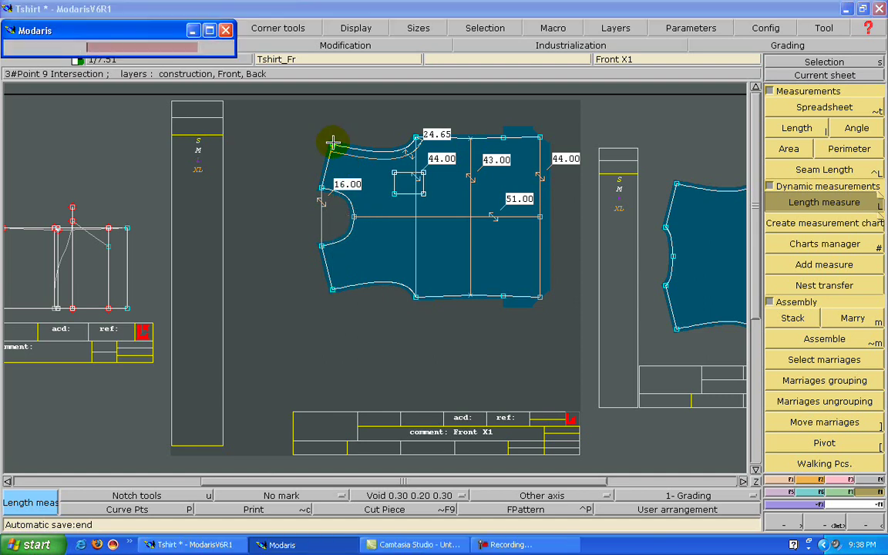
pyautogui.write('SH')
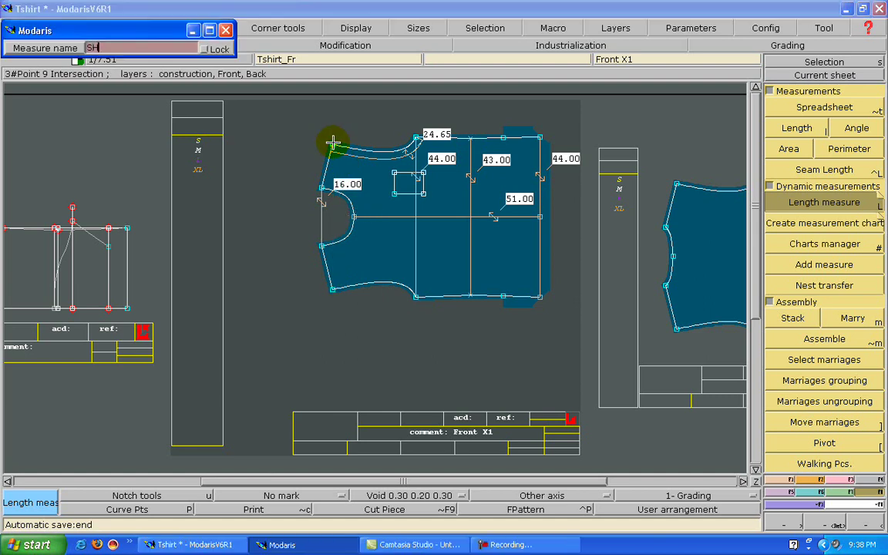
pyautogui.press('Return')
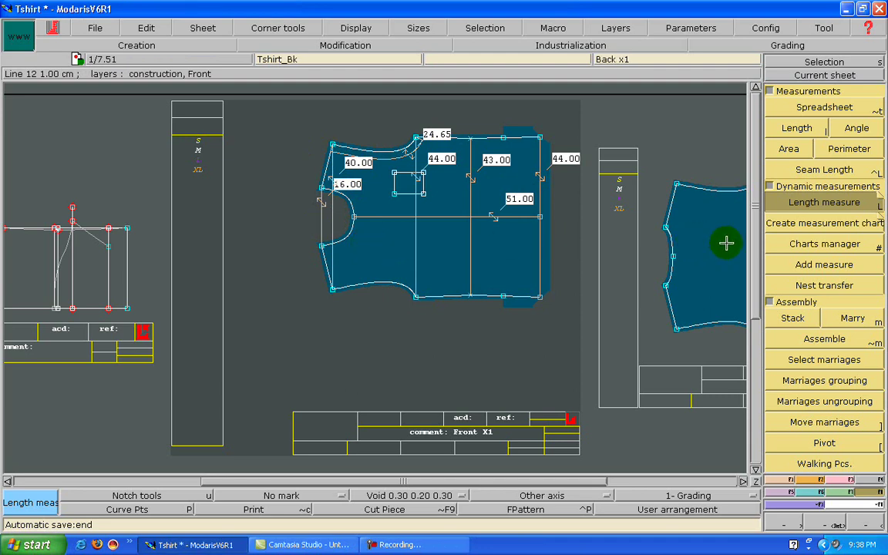
# - Open the MChart measurement chart in the charts manager and examine the front piece's measures for every size
pyautogui.click(770, 243)
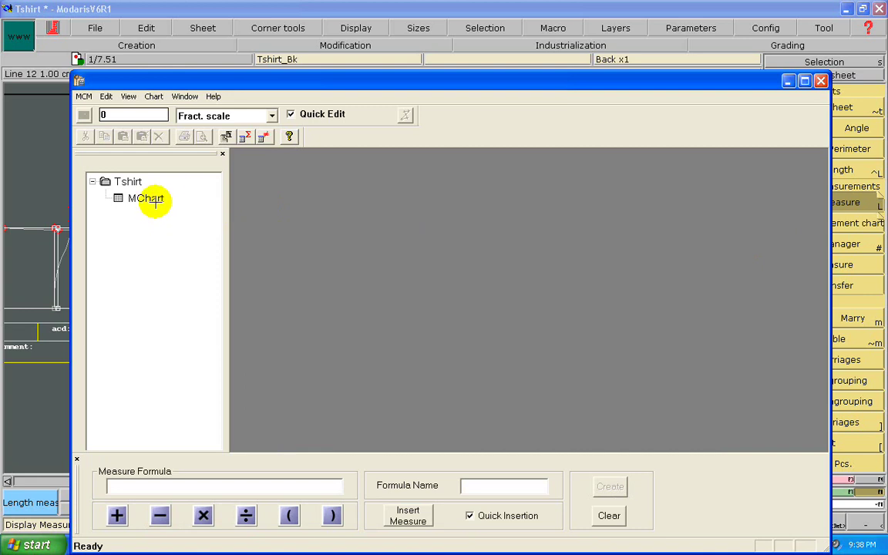
pyautogui.doubleClick(154, 200)
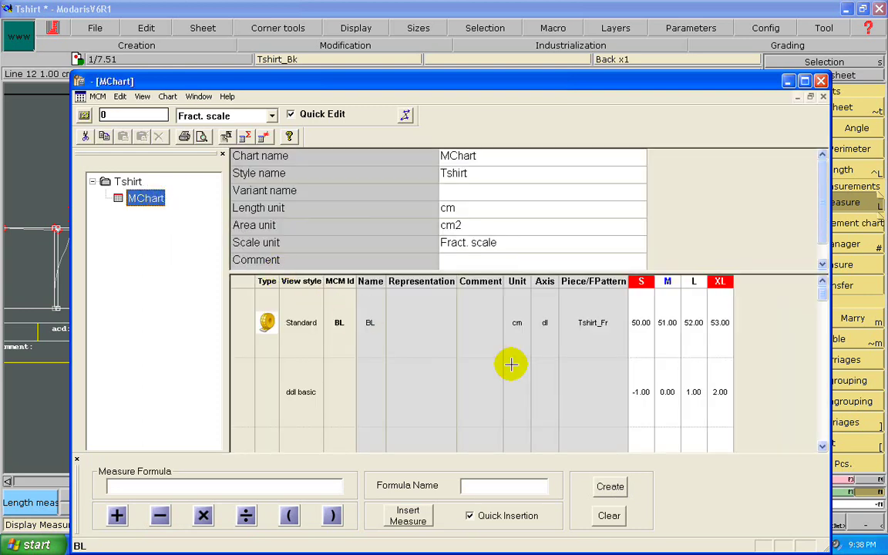
pyautogui.click(821, 445)
pyautogui.click(821, 446)
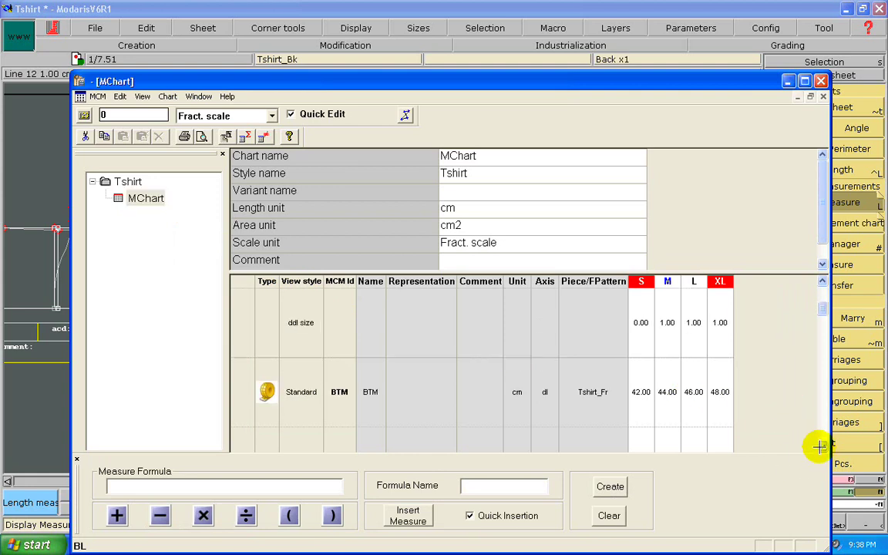
pyautogui.click(821, 445)
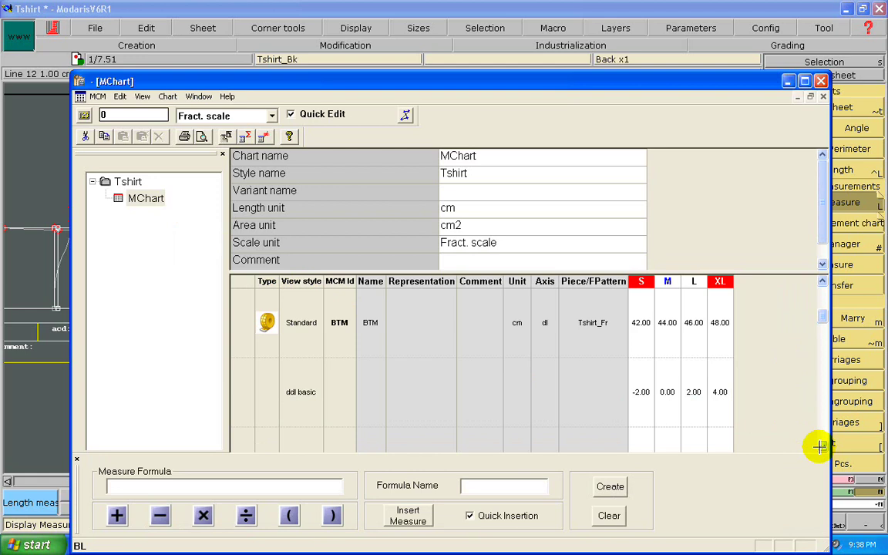
pyautogui.click(822, 446)
pyautogui.click(821, 445)
pyautogui.click(821, 445)
pyautogui.click(821, 446)
pyautogui.click(821, 445)
pyautogui.click(822, 445)
pyautogui.click(821, 445)
pyautogui.click(822, 445)
pyautogui.click(821, 445)
pyautogui.click(821, 446)
pyautogui.click(821, 445)
pyautogui.click(822, 446)
pyautogui.click(822, 445)
pyautogui.click(822, 445)
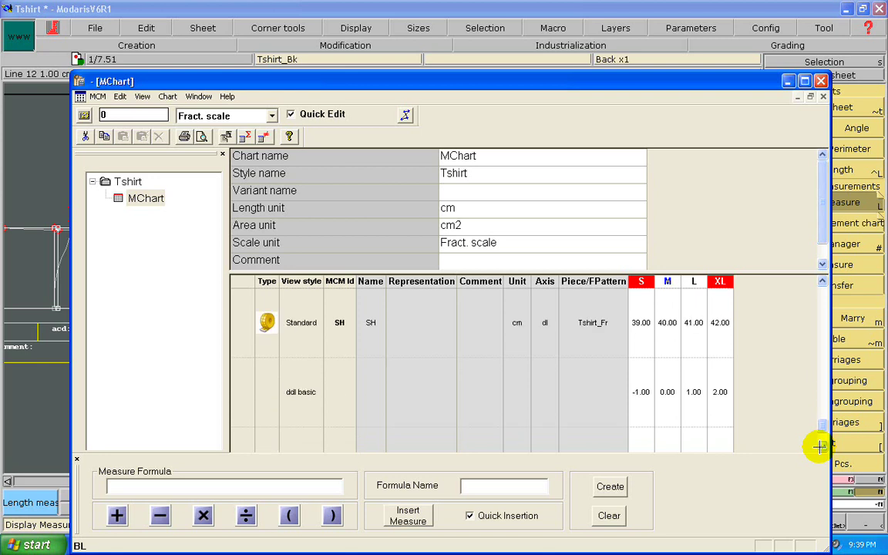
pyautogui.click(821, 446)
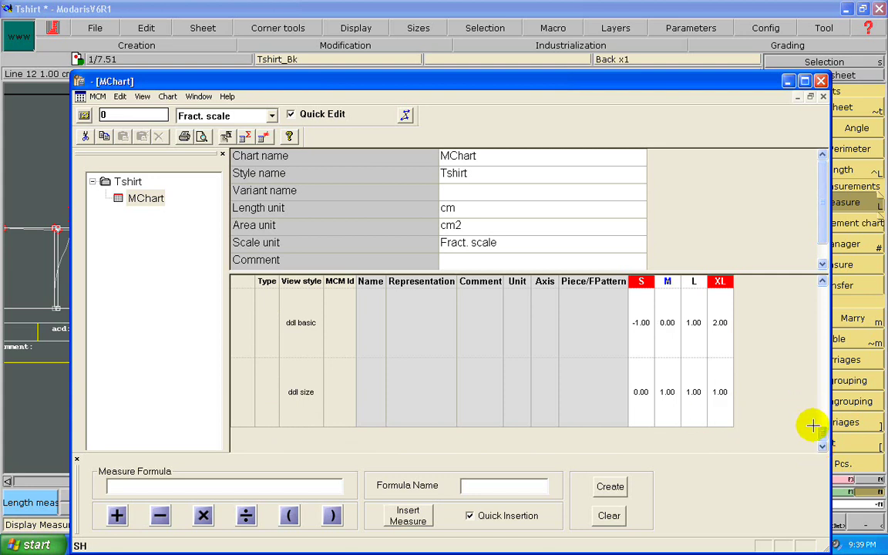
# - Create a formula measure named Total in MChart that adds the SH and NK measures
pyautogui.click(801, 79)
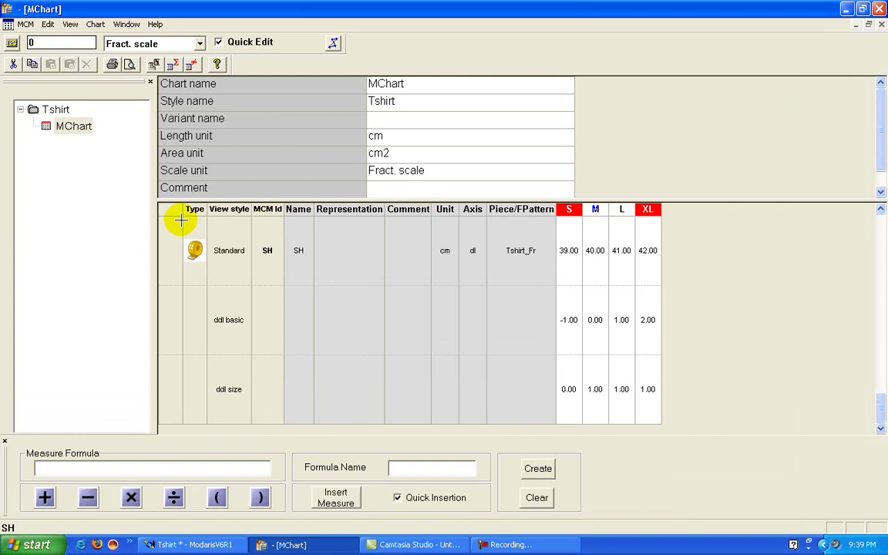
pyautogui.click(172, 274)
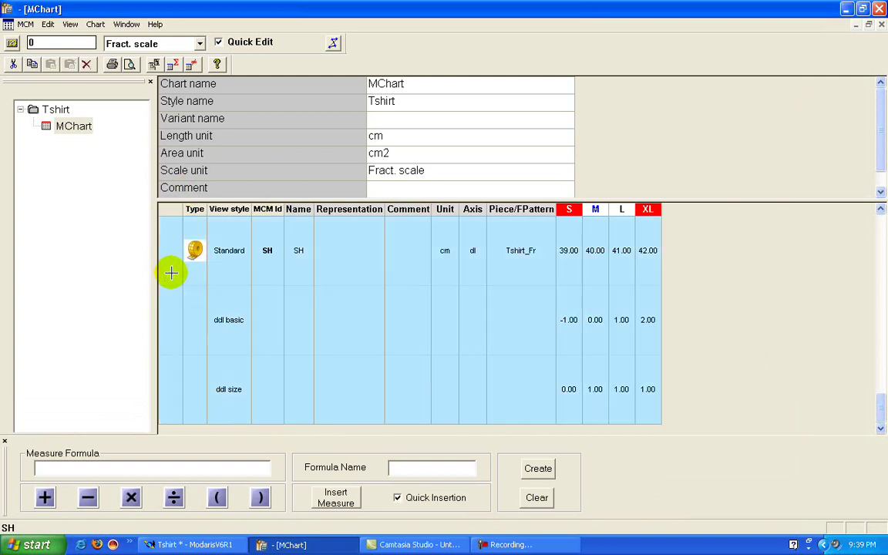
pyautogui.click(335, 497)
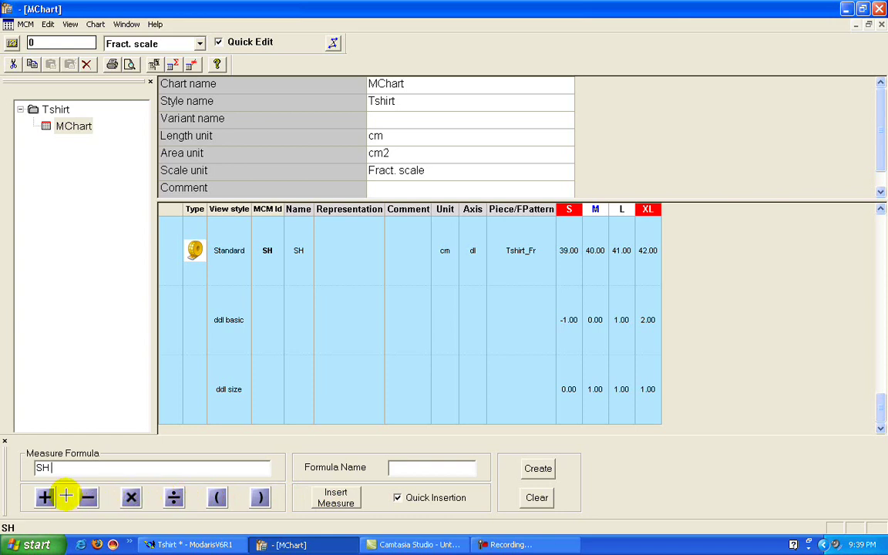
pyautogui.click(46, 496)
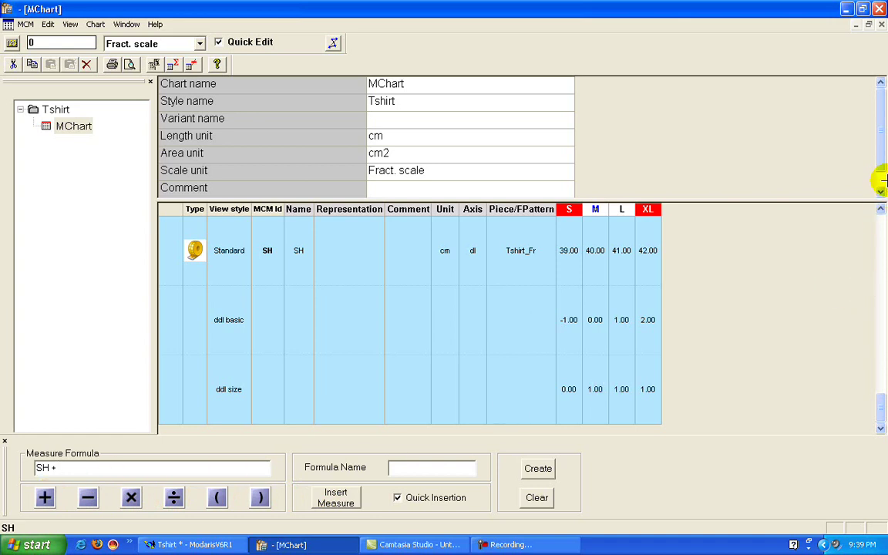
pyautogui.scroll(3, 880, 201)
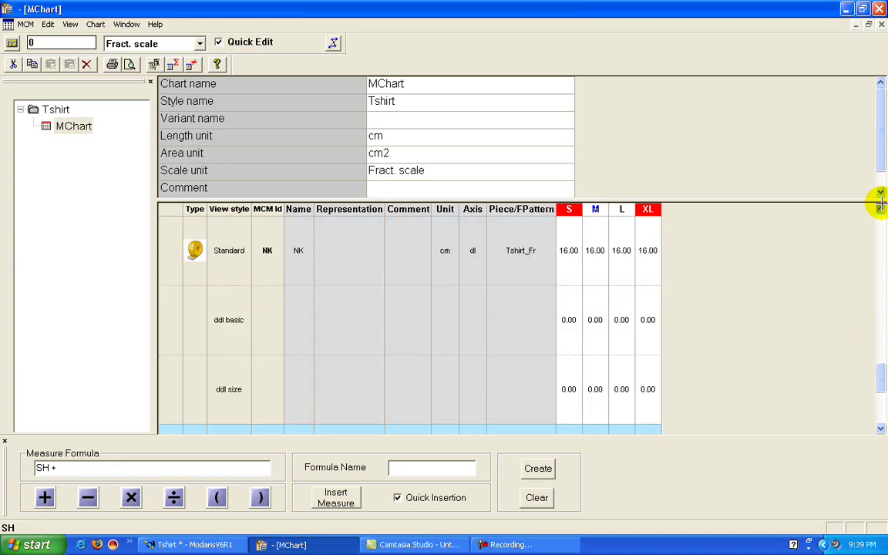
pyautogui.scroll(1, 880, 203)
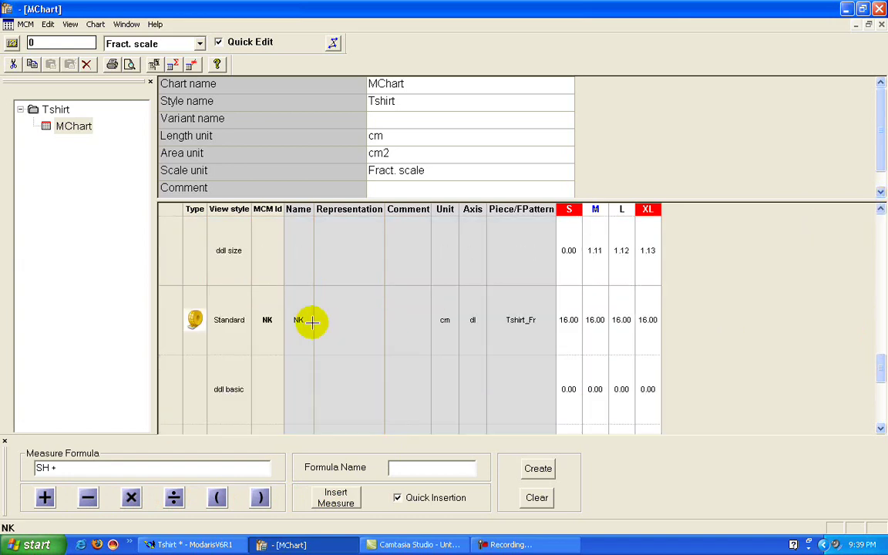
pyautogui.click(168, 310)
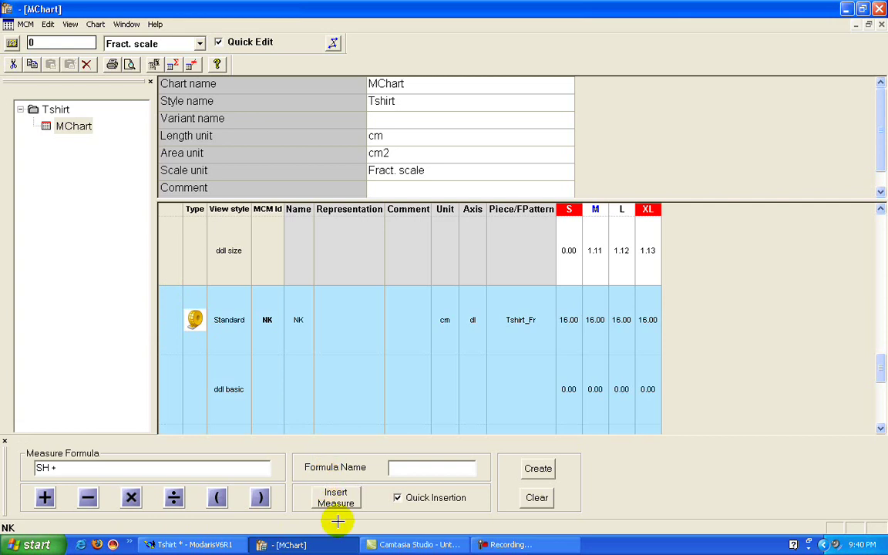
pyautogui.click(336, 497)
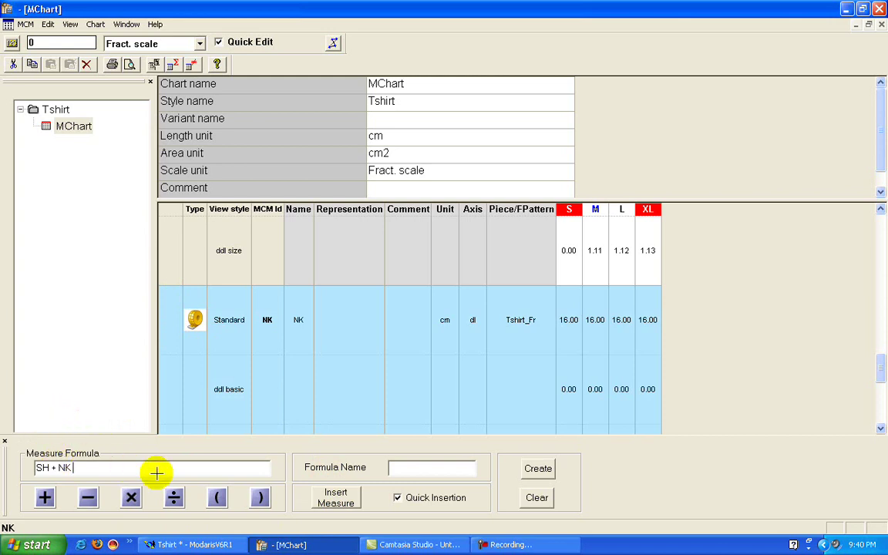
pyautogui.click(411, 469)
pyautogui.write('Total')
pyautogui.press('Return')
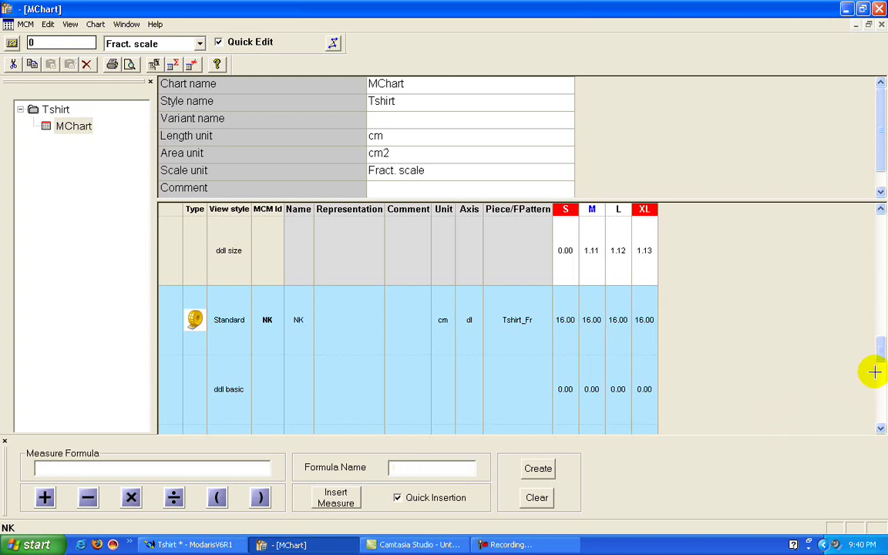
# - Review the Total measure's values for each size, then close the measurement chart
pyautogui.scroll(-3, 875, 362)
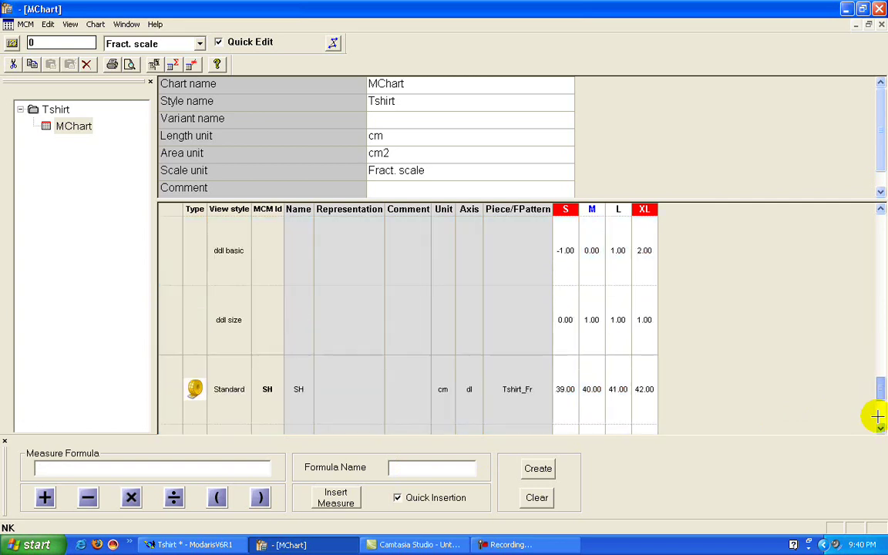
pyautogui.scroll(-2, 877, 417)
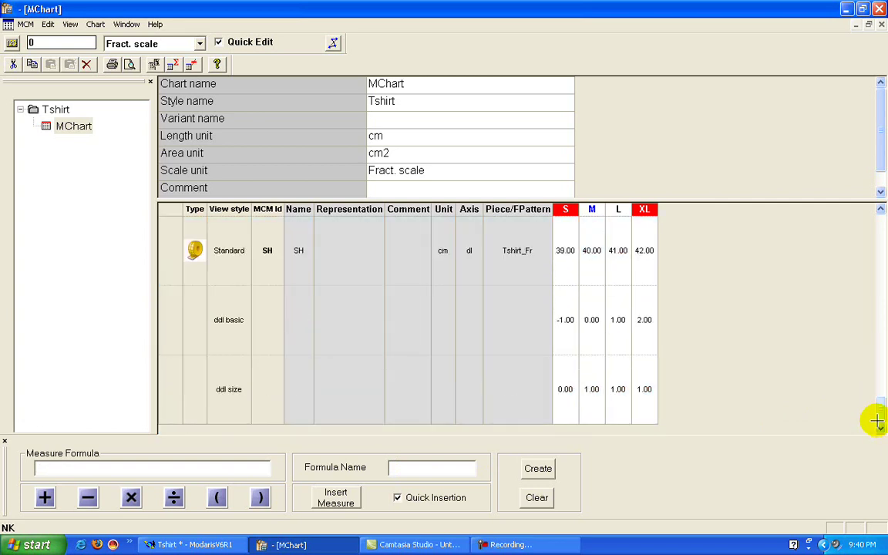
pyautogui.scroll(1, 877, 401)
pyautogui.scroll(2, 877, 396)
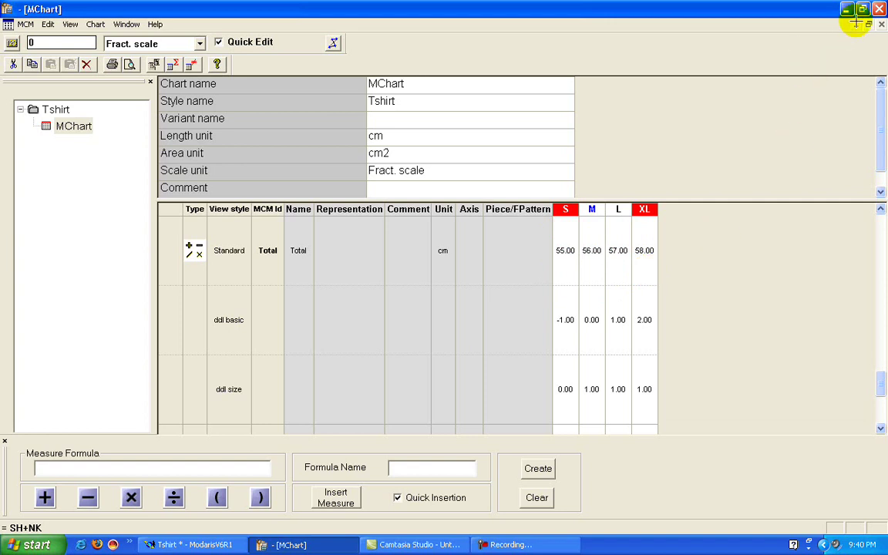
pyautogui.click(878, 9)
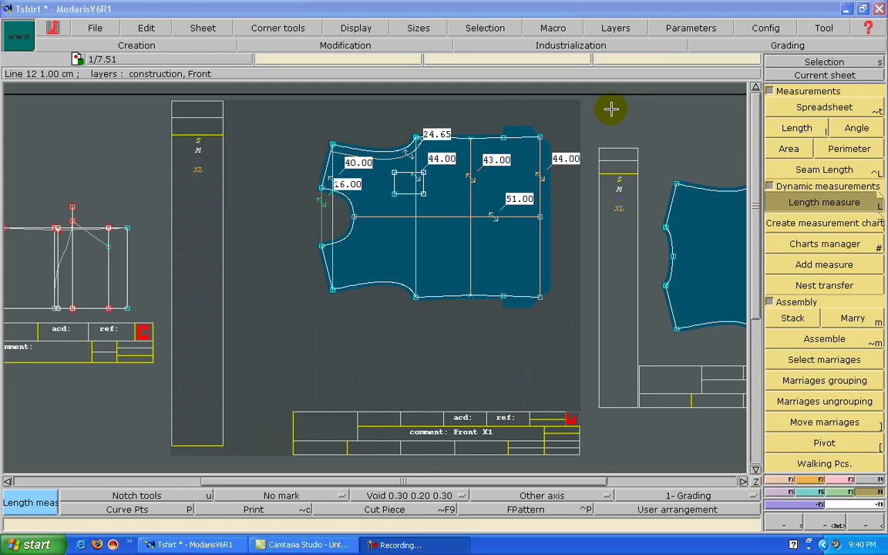
pyautogui.click(376, 192)
pyautogui.click(475, 188)
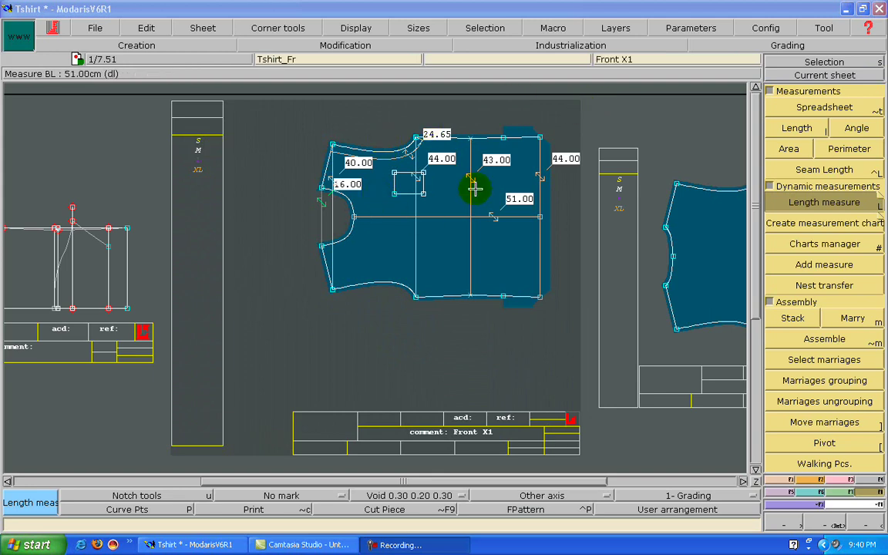
pyautogui.click(440, 172)
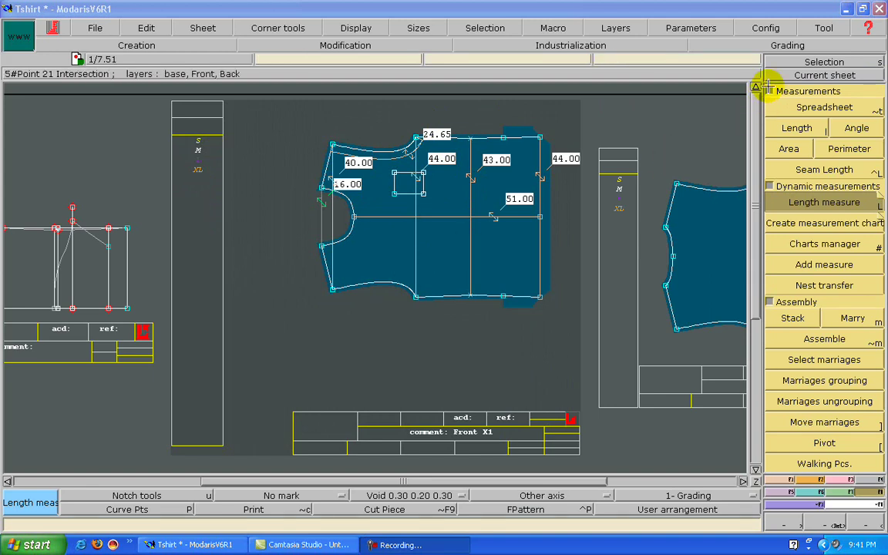
# - Create a new variant named Tshirt
pyautogui.click(778, 62)
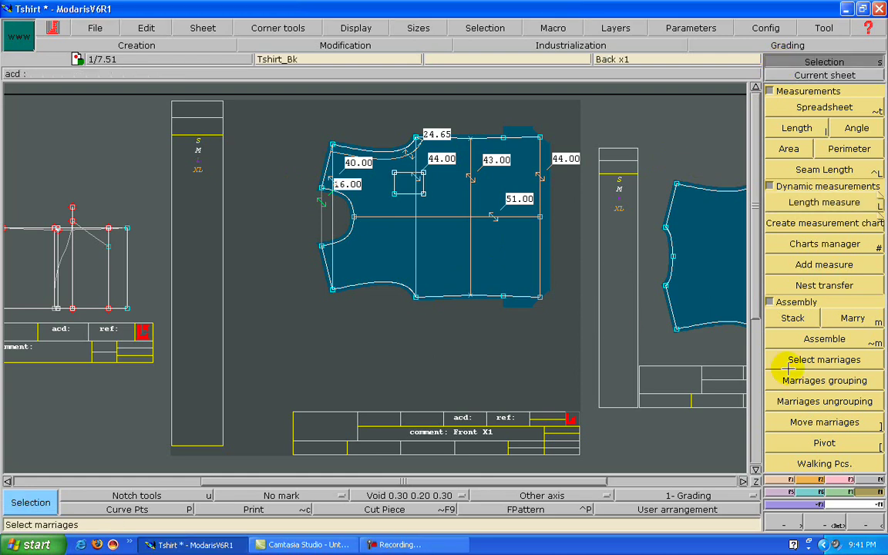
pyautogui.click(768, 186)
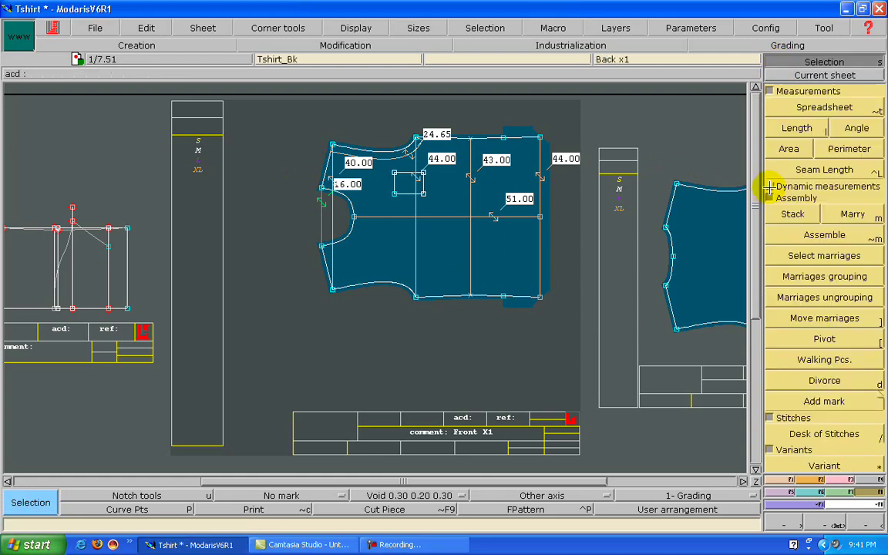
pyautogui.click(813, 464)
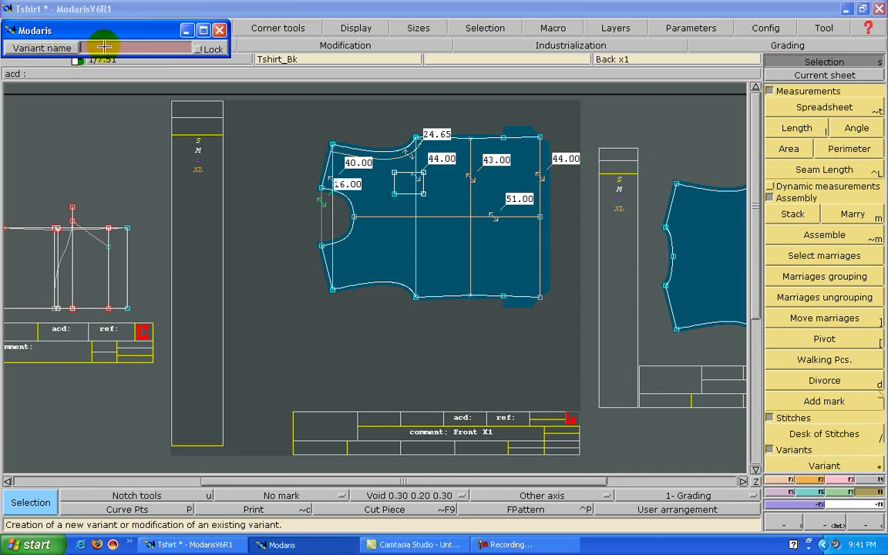
pyautogui.write('tshirt')
pyautogui.press('Return')
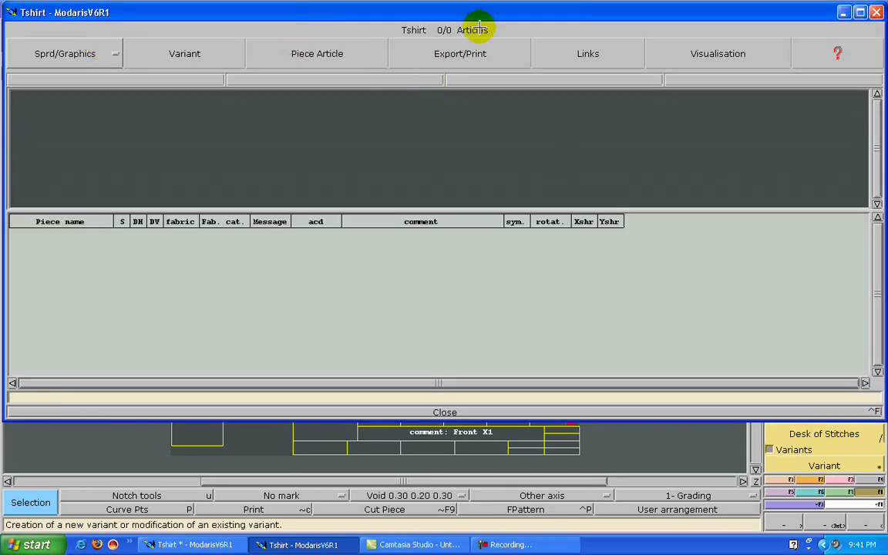
# - Move the variant window clear of the pattern pieces and collapse the Stitches tool group
pyautogui.moveTo(479, 14); pyautogui.dragTo(464, 488)
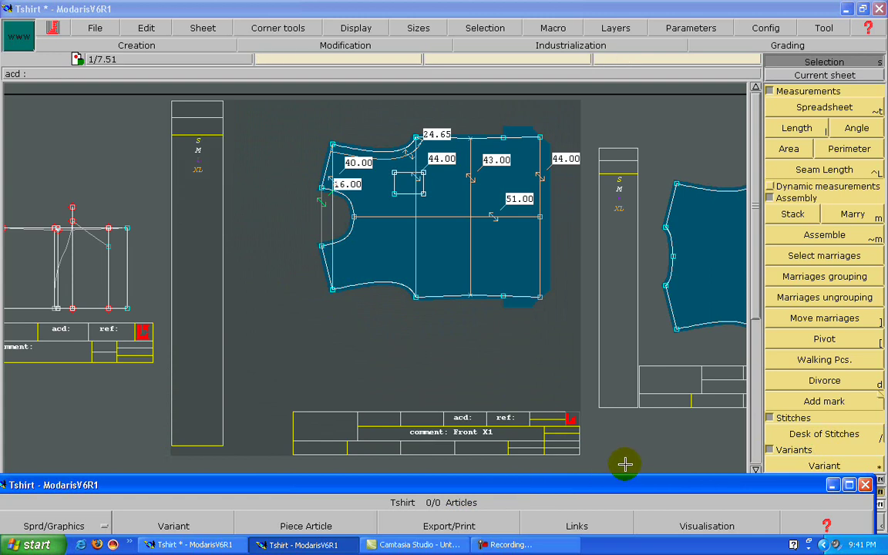
pyautogui.moveTo(578, 479); pyautogui.dragTo(582, 524)
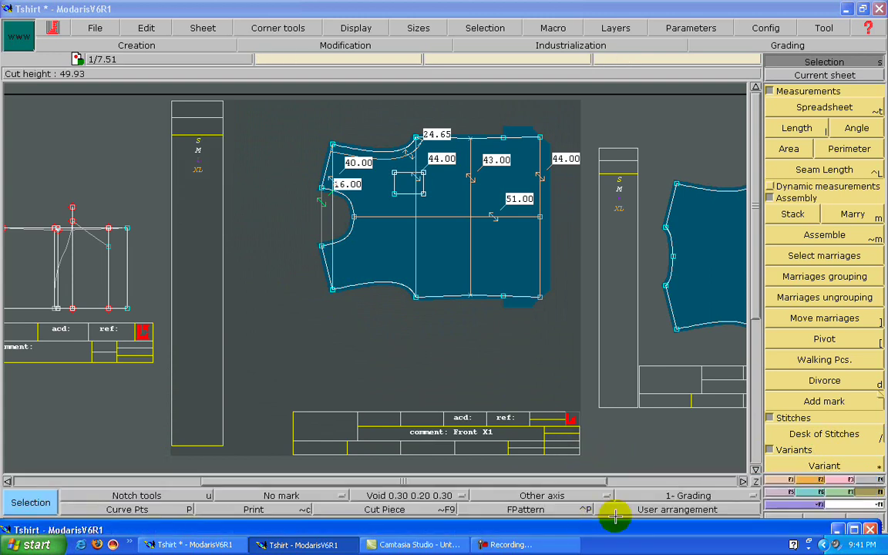
pyautogui.click(769, 417)
pyautogui.click(783, 453)
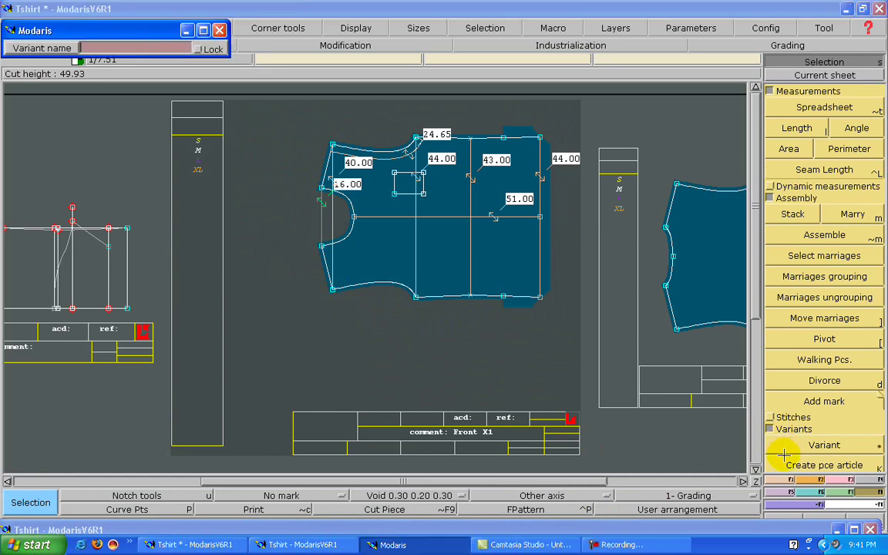
pyautogui.click(761, 446)
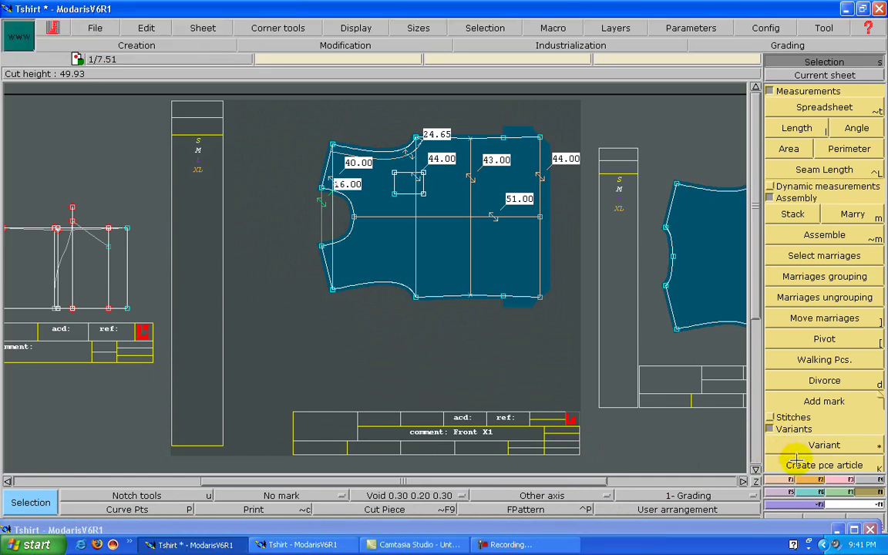
# - Create a piece article from the back piece for the Tshirt variant
pyautogui.click(795, 462)
pyautogui.click(492, 279)
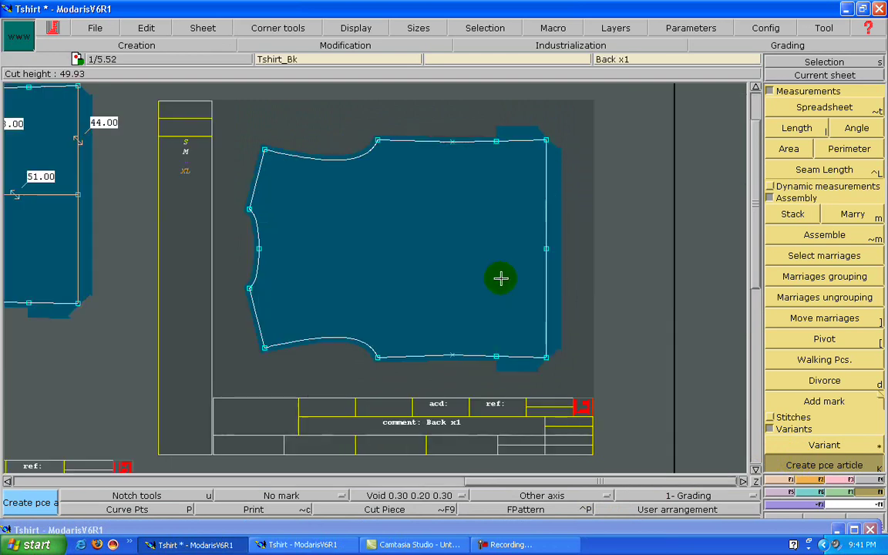
pyautogui.click(432, 260)
pyautogui.click(427, 257)
pyautogui.press('pageup')
pyautogui.press('pageup')
pyautogui.press('pageup')
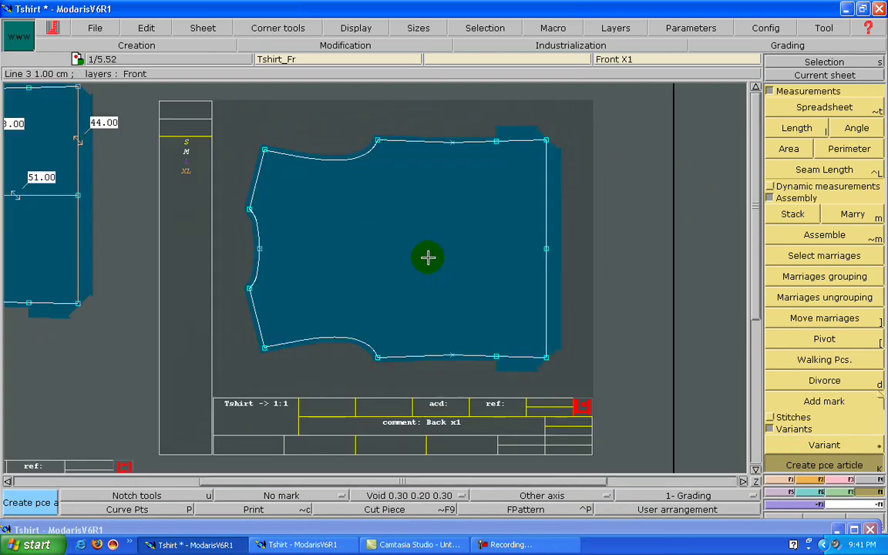
# - Create piece articles from the pocket and sleeve pieces for the Tshirt variant
pyautogui.press('pagedown')
pyautogui.press('pagedown')
pyautogui.press('pagedown')
pyautogui.press('pagedown')
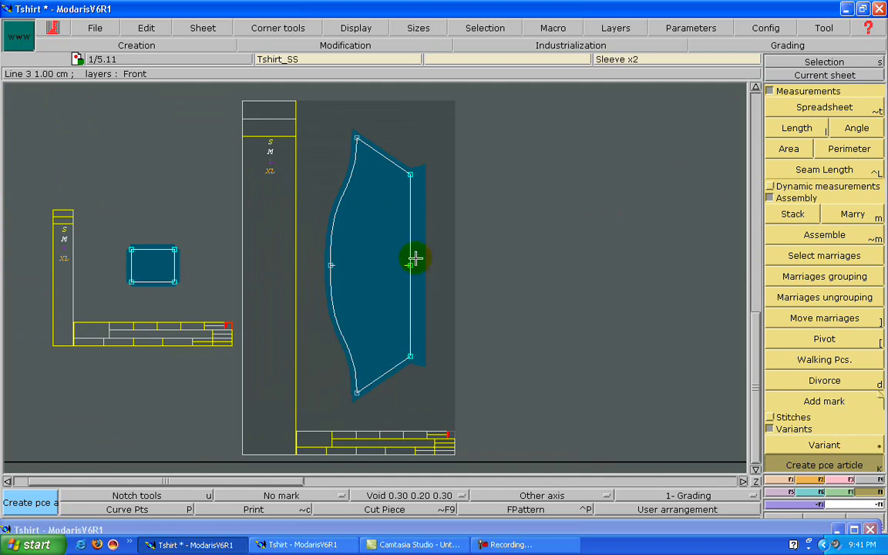
# - Maximize the Tshirt variant window and visualise all its piece articles in the graphical zone
pyautogui.doubleClick(419, 530)
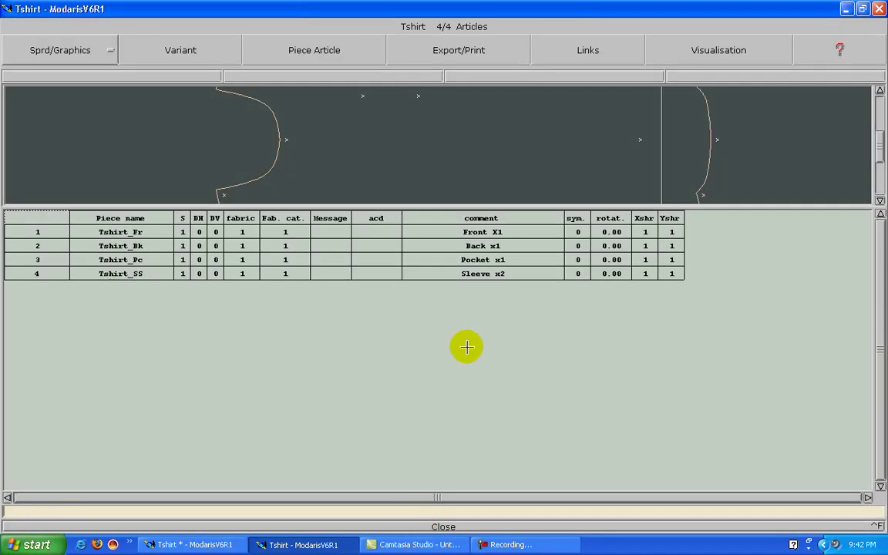
pyautogui.click(675, 55)
pyautogui.click(675, 72)
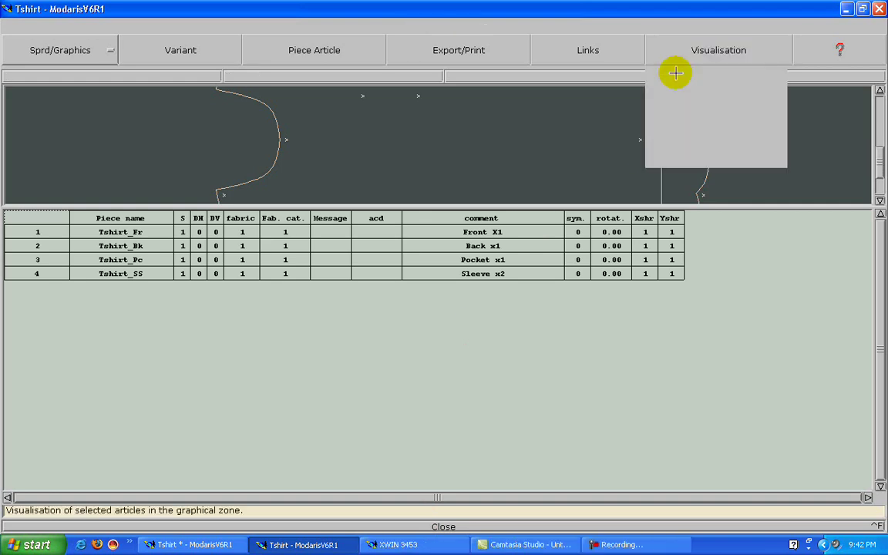
pyautogui.click(673, 51)
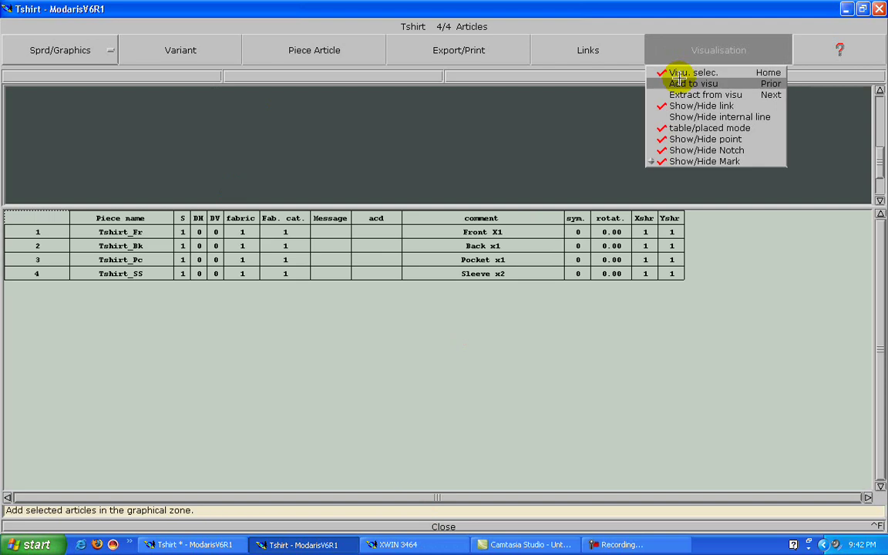
pyautogui.click(678, 74)
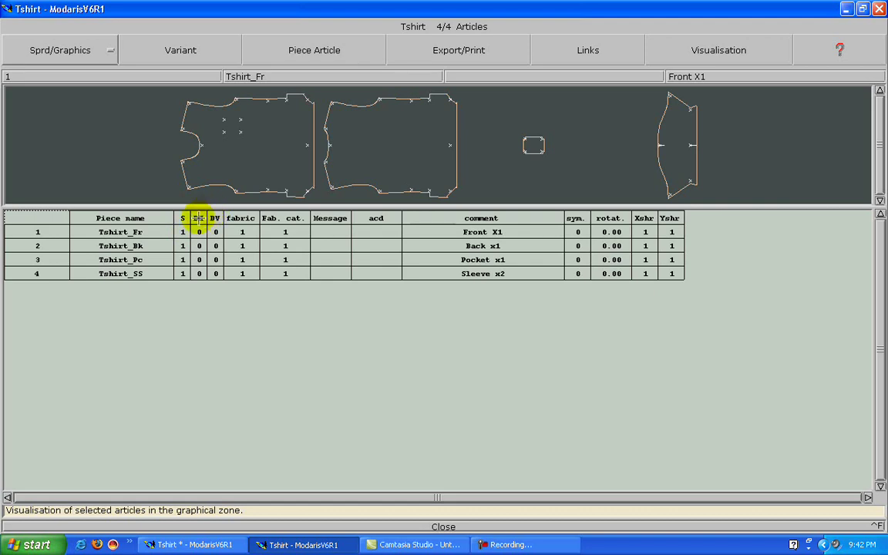
# - Set the Tshirt_SS sleeve's S quantity to 0 and its DH quantity to 1
pyautogui.click(182, 273)
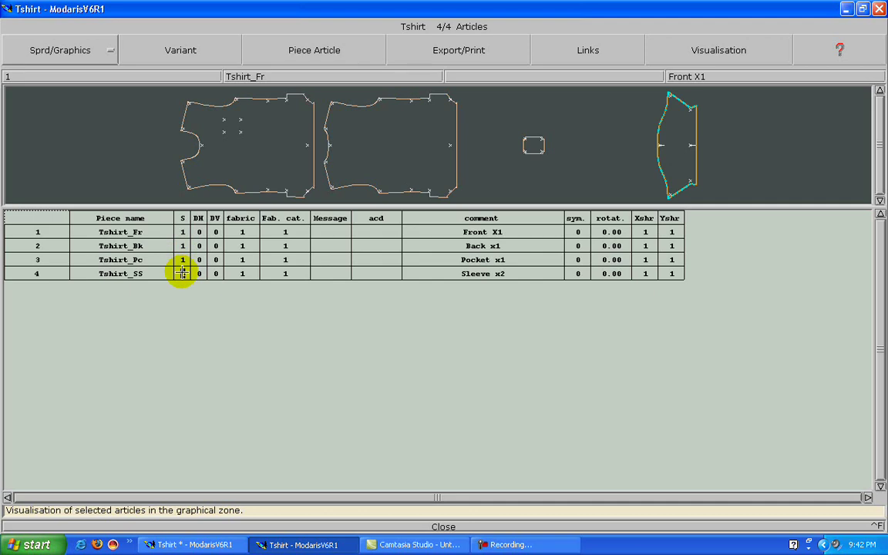
pyautogui.press('Tab')
pyautogui.write('1')
pyautogui.press('Return')
pyautogui.click(182, 273)
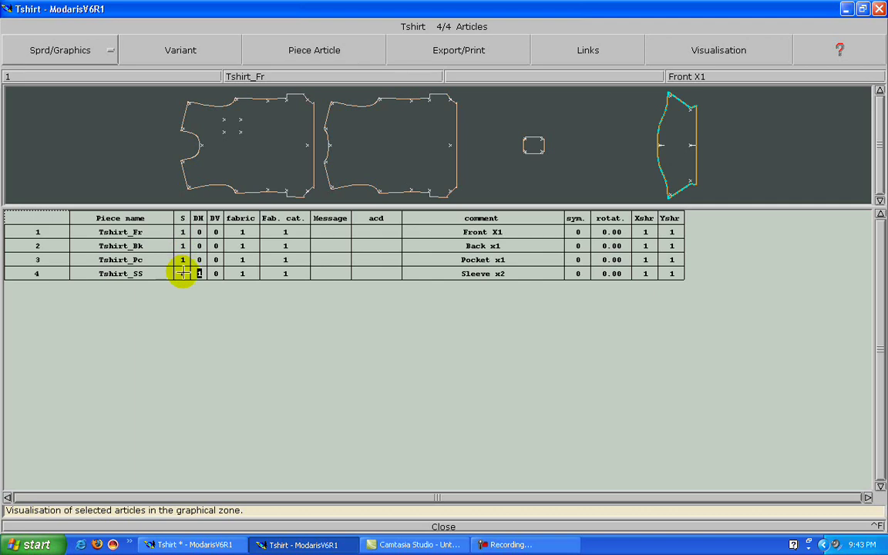
# - Set the fabric of the Tshirt_SS sleeve article to 2
pyautogui.click(230, 232)
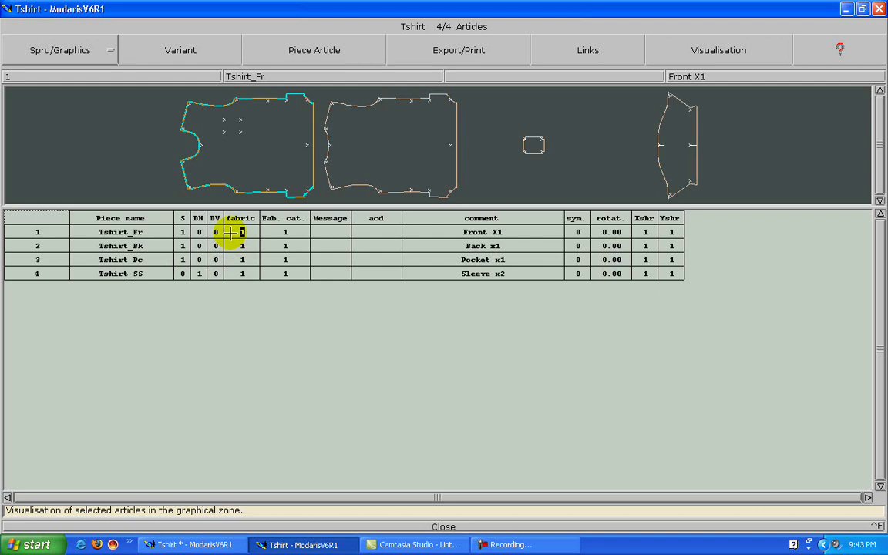
pyautogui.press('Down')
pyautogui.press('Down')
pyautogui.press('Down')
pyautogui.write('2')
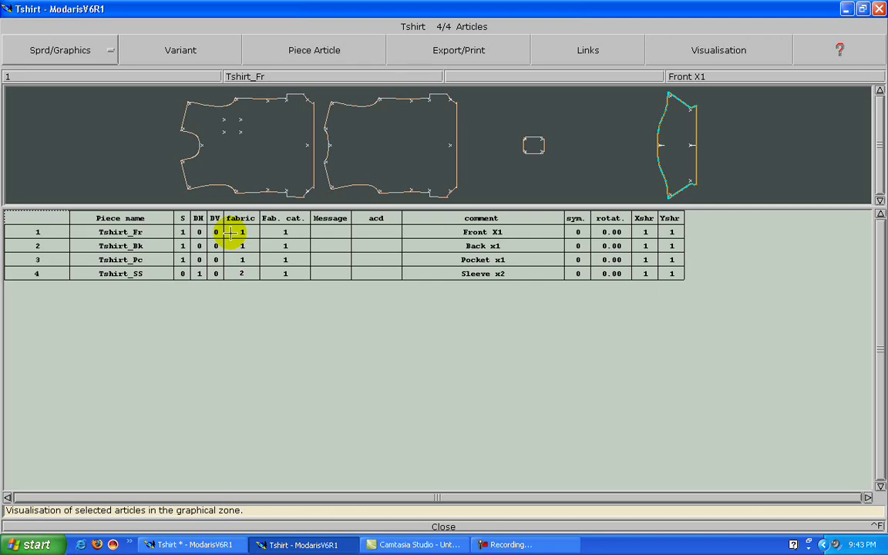
# - Turn off the link display between the piece articles and close the variant window
pyautogui.click(681, 51)
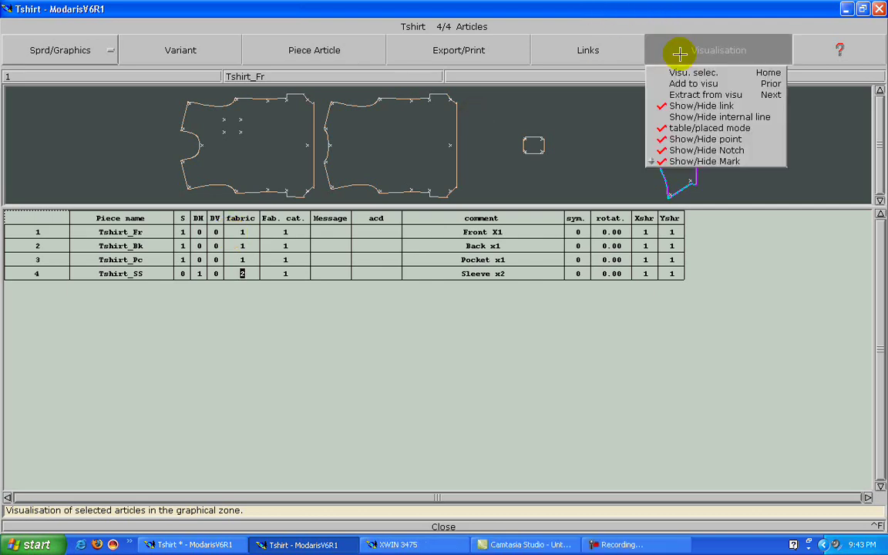
pyautogui.click(678, 105)
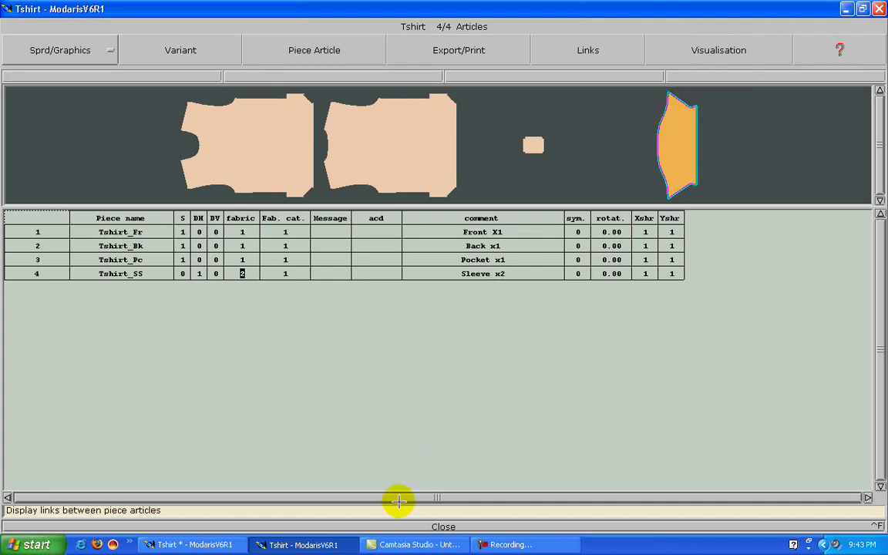
pyautogui.click(398, 525)
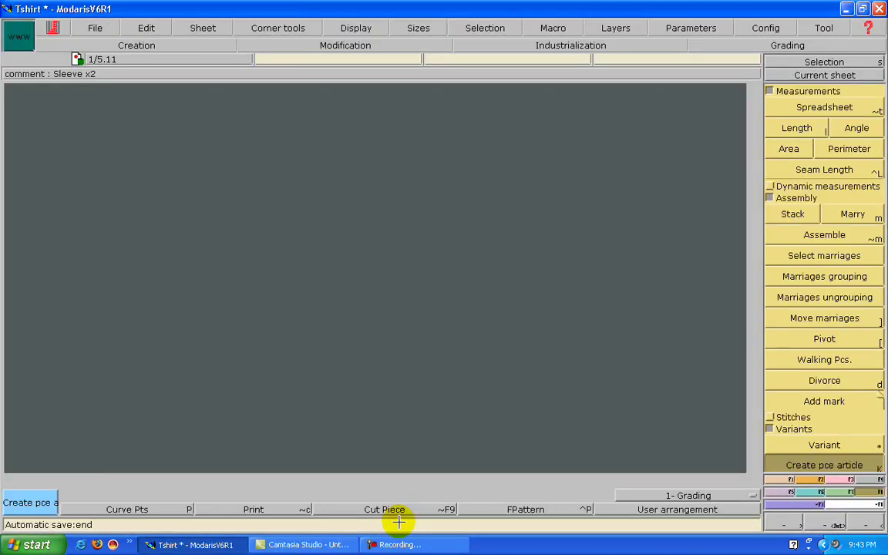
# - Arrange all sheets automatically on the desk and display the fabric types on the pieces
pyautogui.press('j')
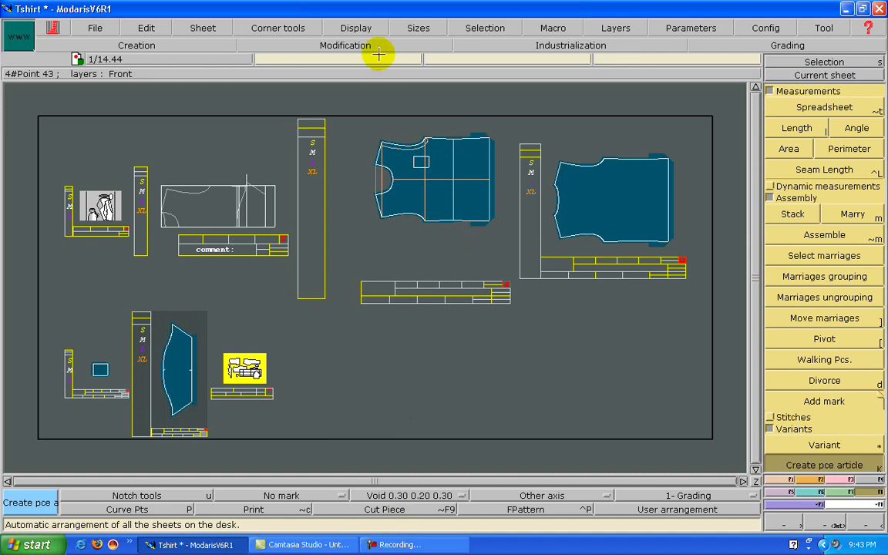
pyautogui.click(358, 27)
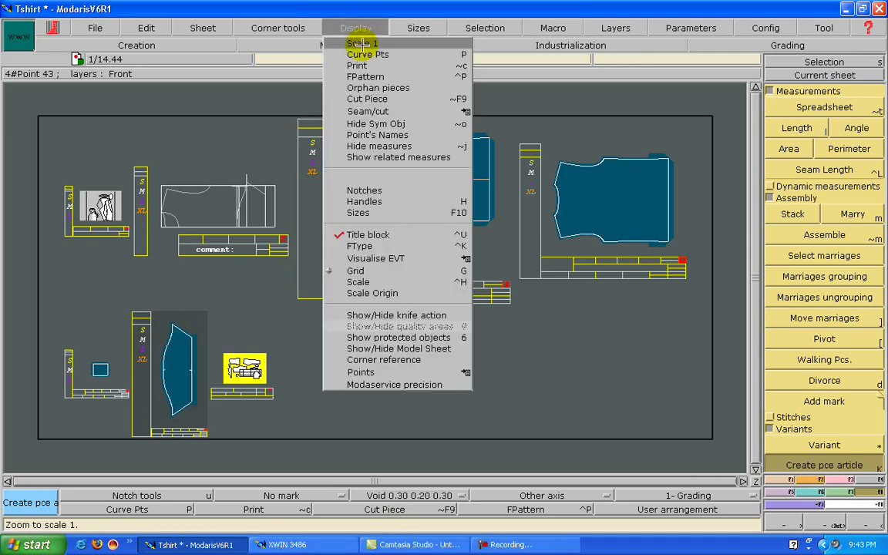
pyautogui.click(361, 243)
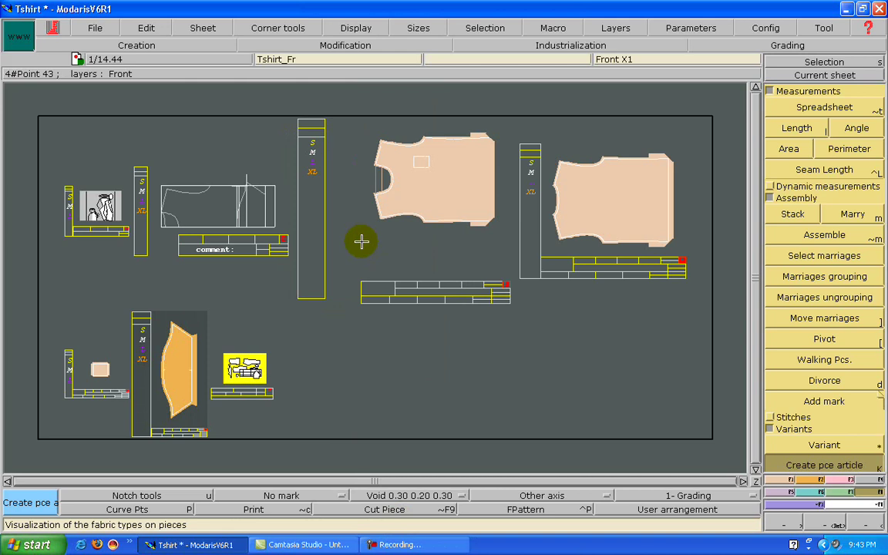
pyautogui.click(416, 200)
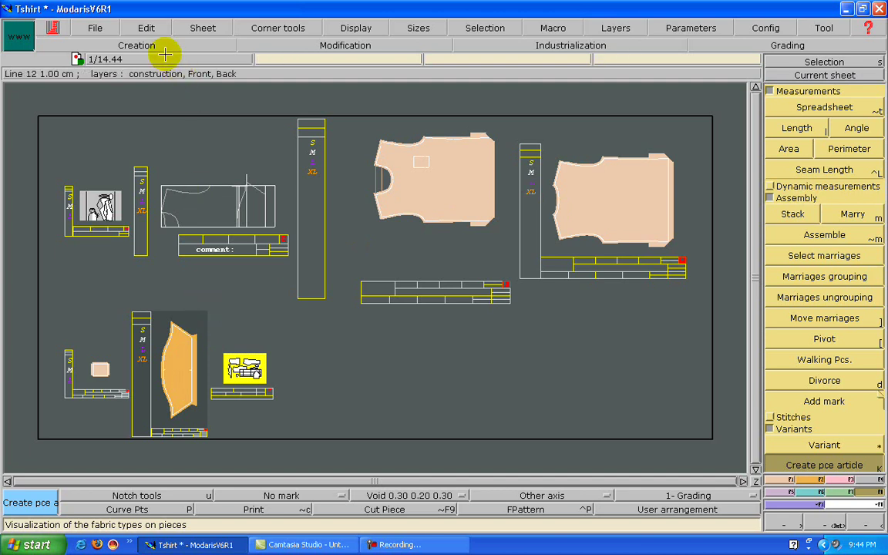
# - Review the library directories in the access paths configuration and accept them
pyautogui.click(102, 25)
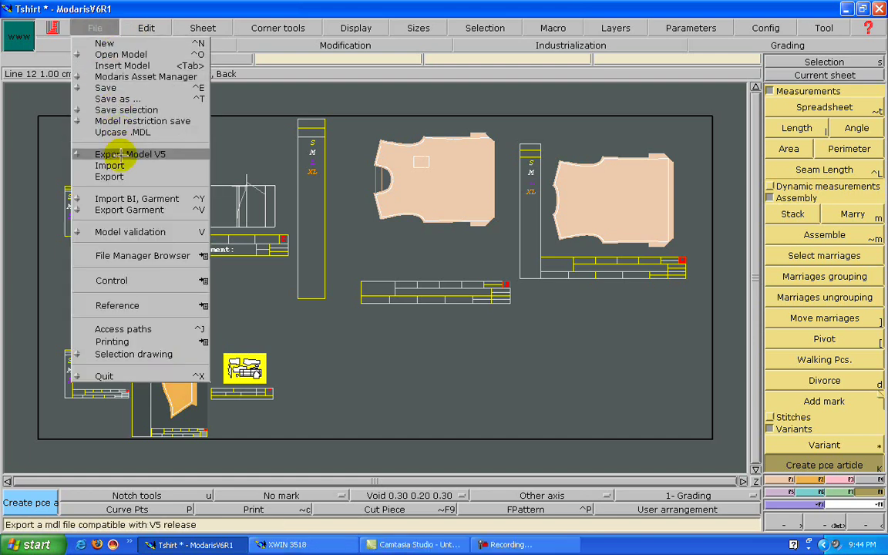
pyautogui.click(164, 324)
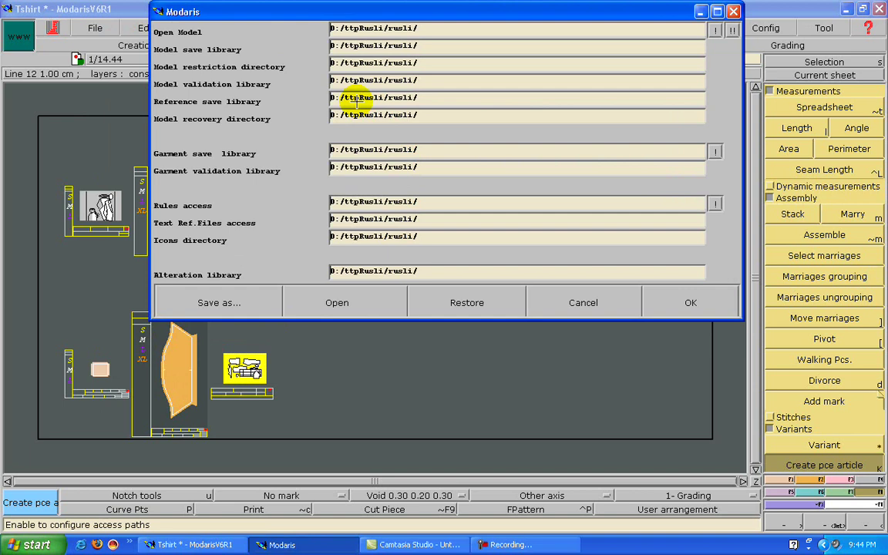
pyautogui.click(686, 303)
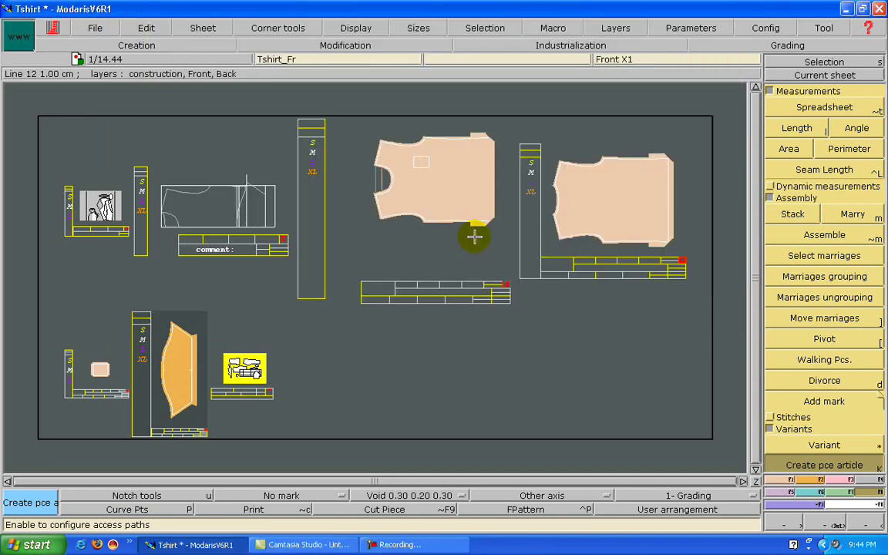
# - Save the model in the save library, overwriting the existing Tshirt.mdl file
pyautogui.click(99, 29)
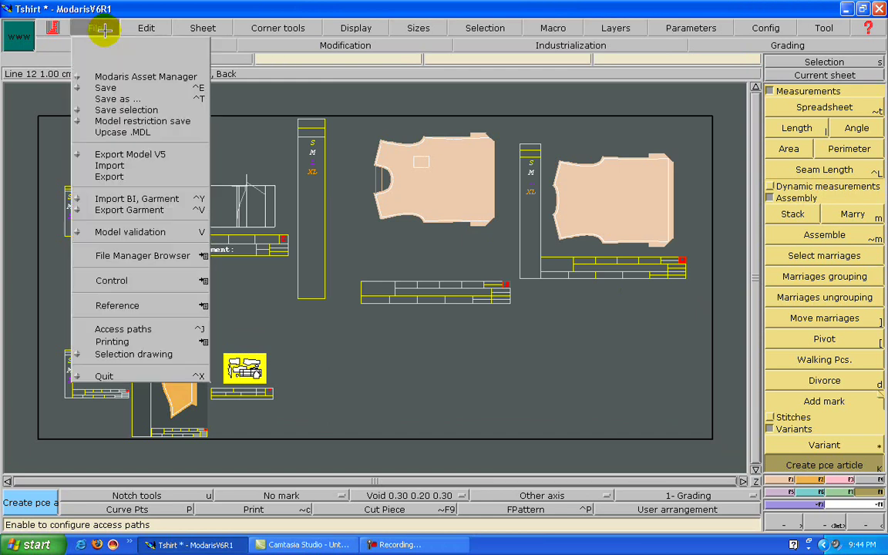
pyautogui.click(105, 87)
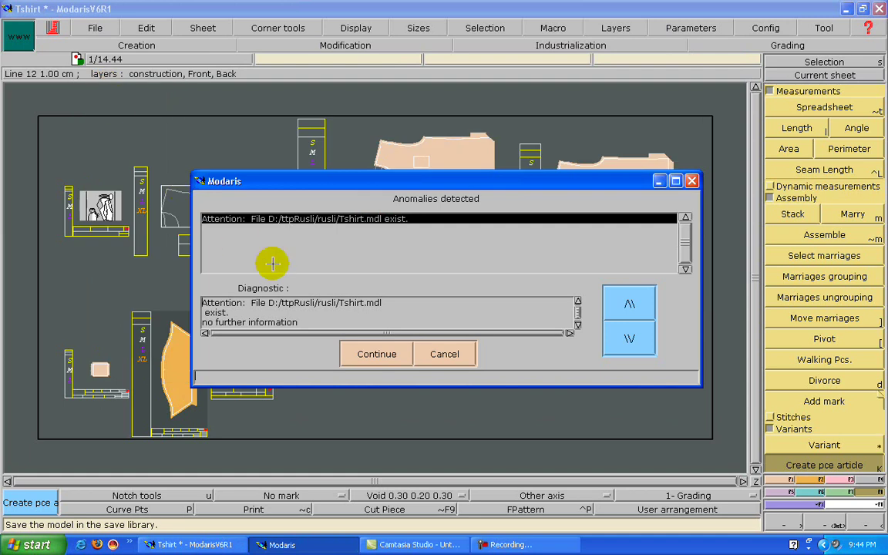
pyautogui.click(386, 353)
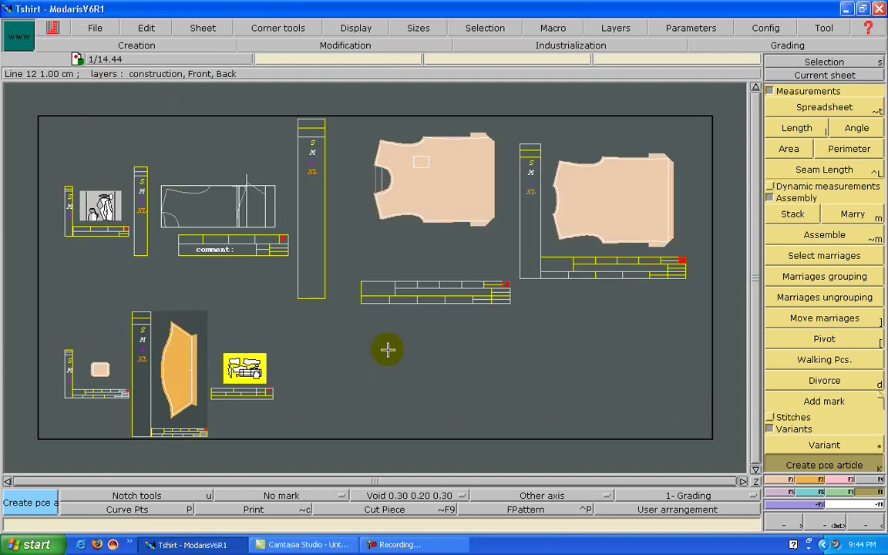